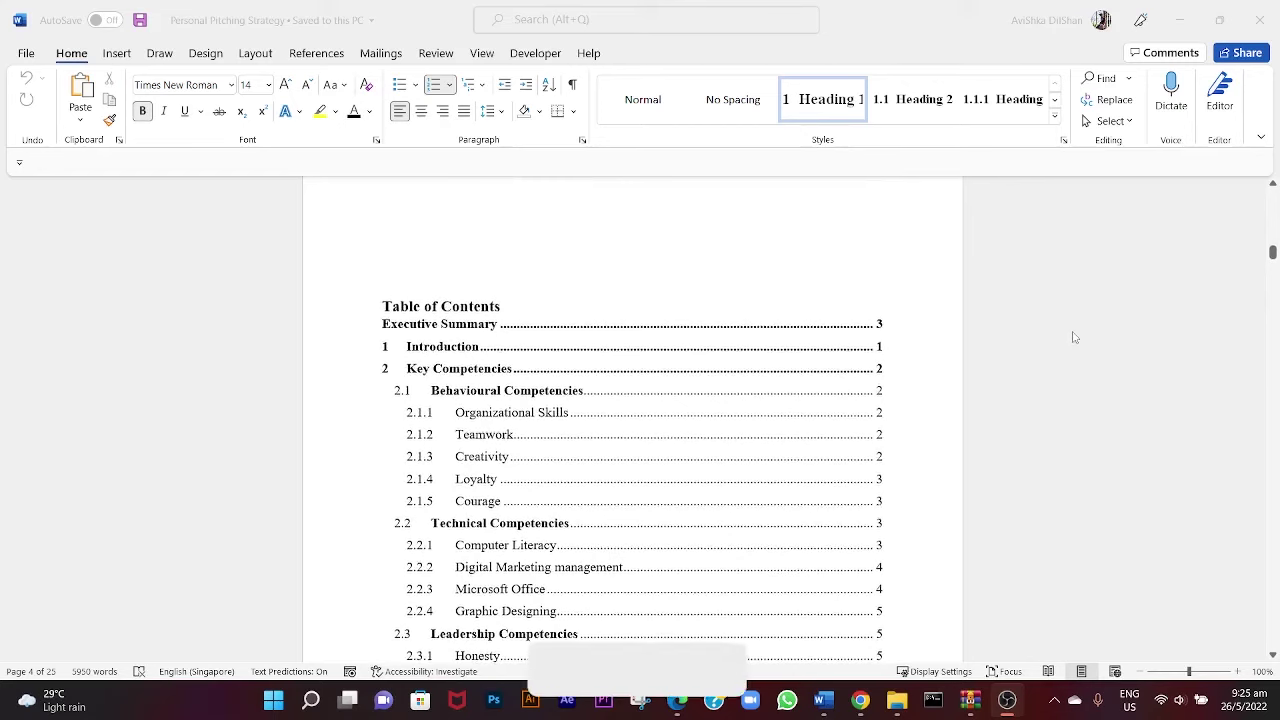
Scroll through the finished numbered table of contents, then close the Personal Pitching Strategy document
{"action": "scroll", "coordinate": [1069, 340], "scroll_direction": "down", "scroll_amount": 1}
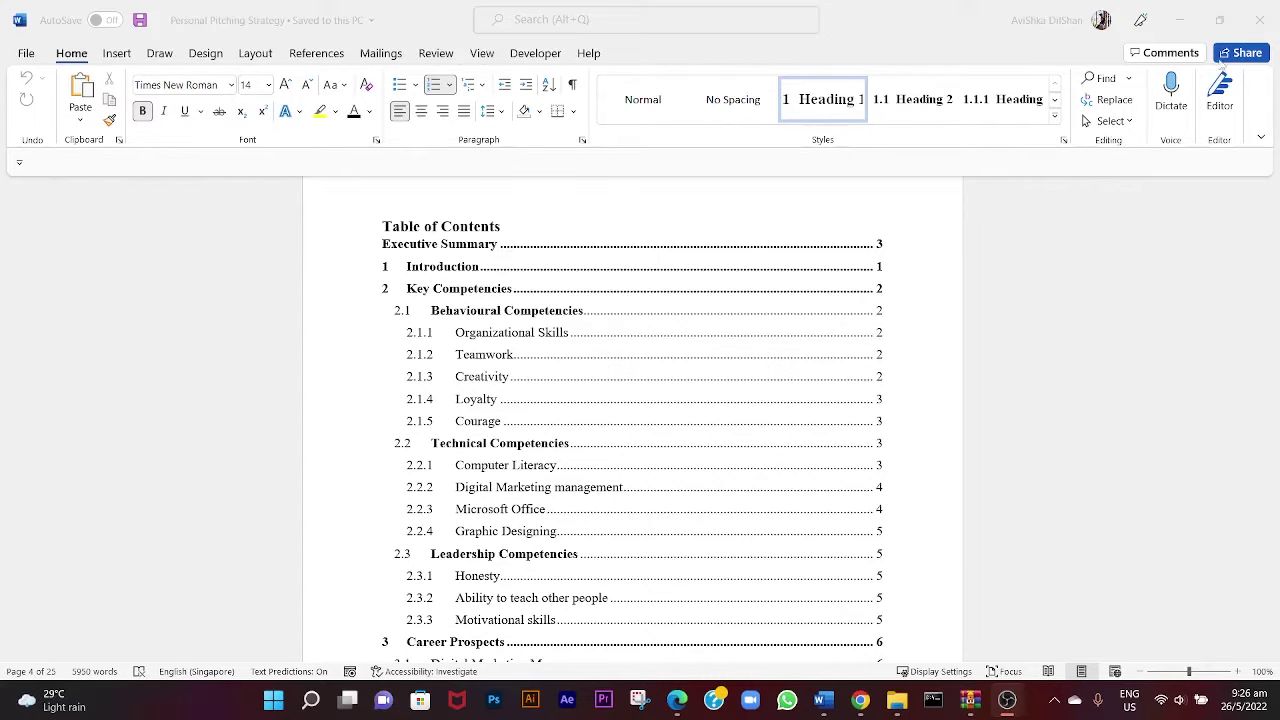
{"action": "scroll", "coordinate": [857, 246], "scroll_direction": "down", "scroll_amount": 1}
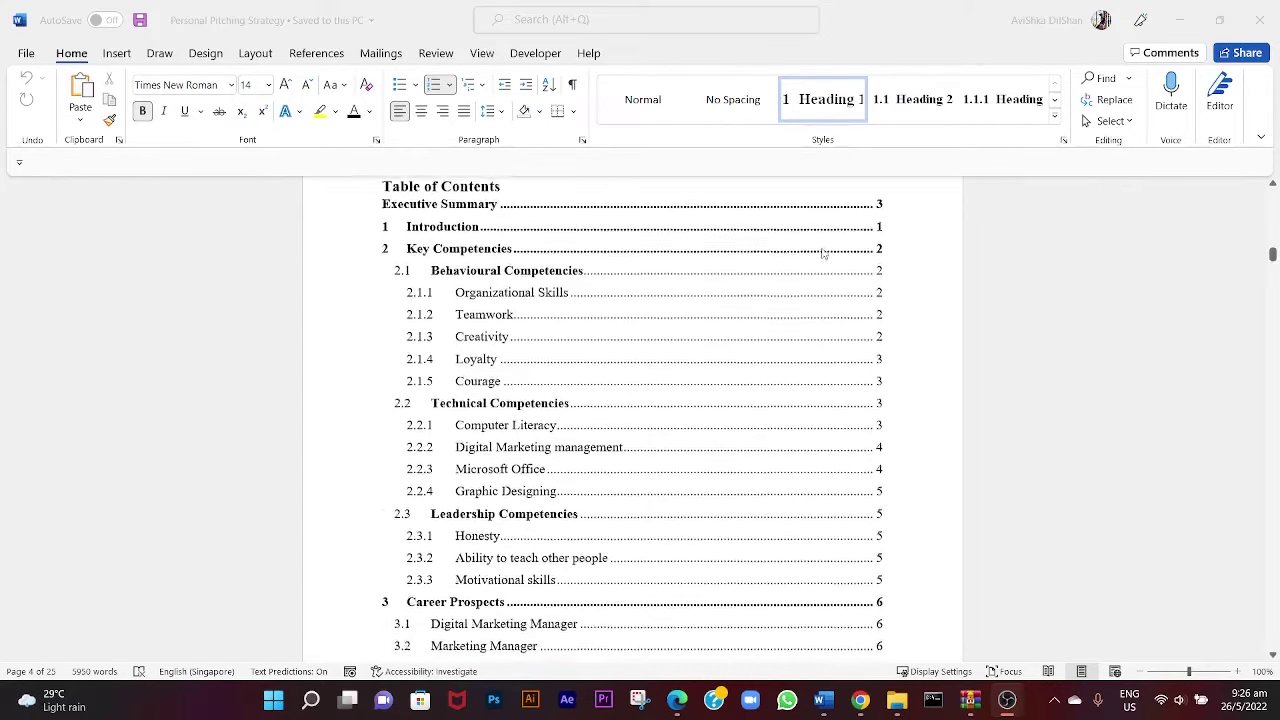
{"action": "scroll", "coordinate": [823, 251], "scroll_direction": "down", "scroll_amount": 2}
{"action": "scroll", "coordinate": [837, 237], "scroll_direction": "down", "scroll_amount": 3}
{"action": "scroll", "coordinate": [837, 237], "scroll_direction": "down", "scroll_amount": 2}
{"action": "scroll", "coordinate": [835, 237], "scroll_direction": "down", "scroll_amount": 2}
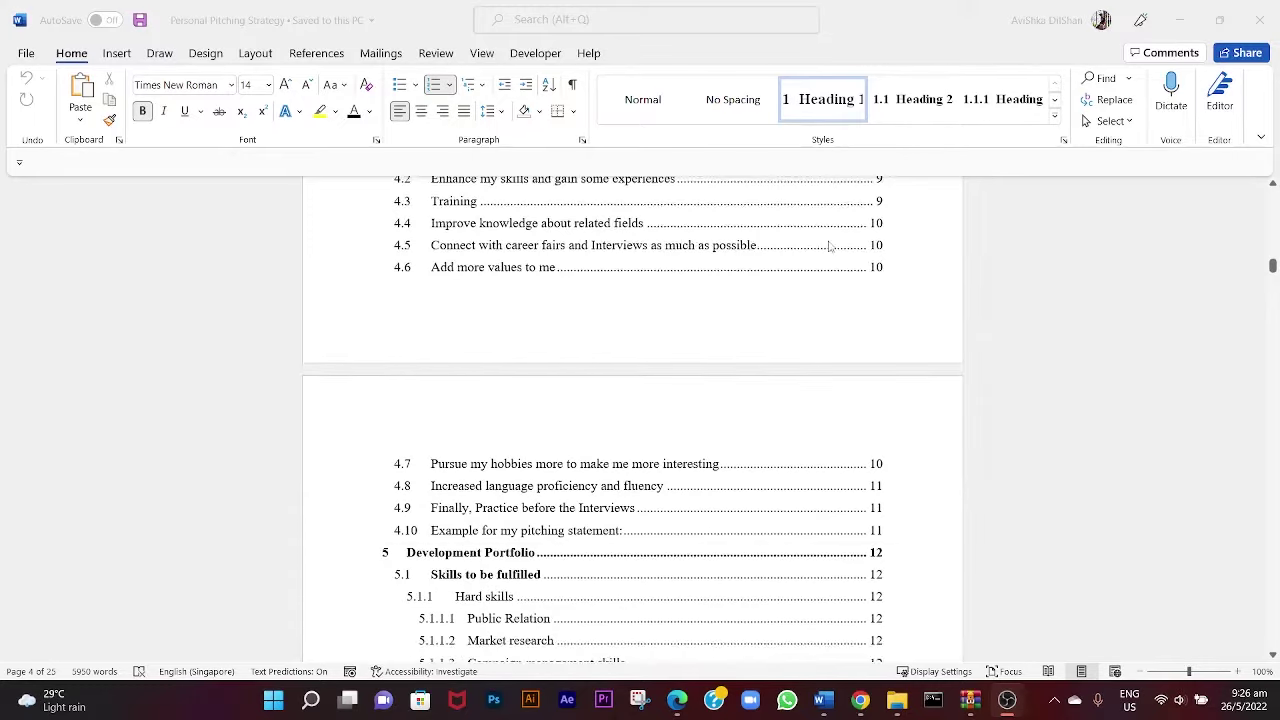
{"action": "scroll", "coordinate": [830, 238], "scroll_direction": "down", "scroll_amount": 2}
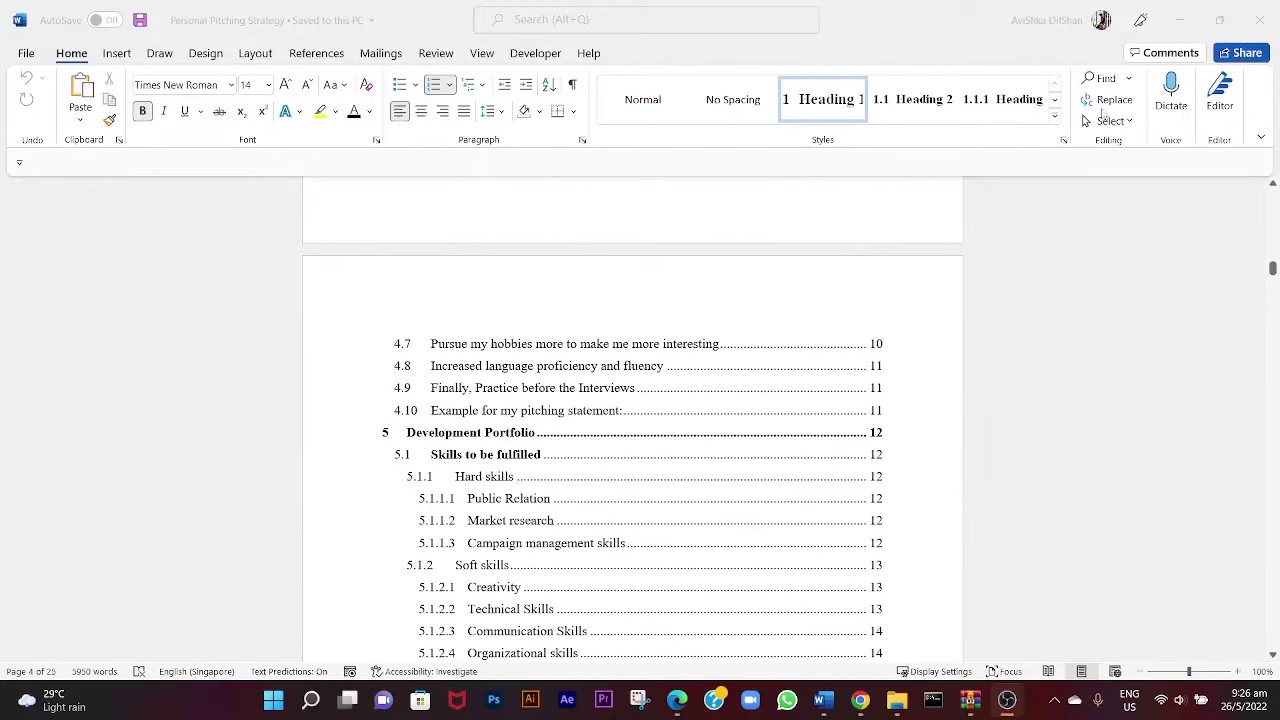
{"action": "left_click", "coordinate": [1259, 20]}
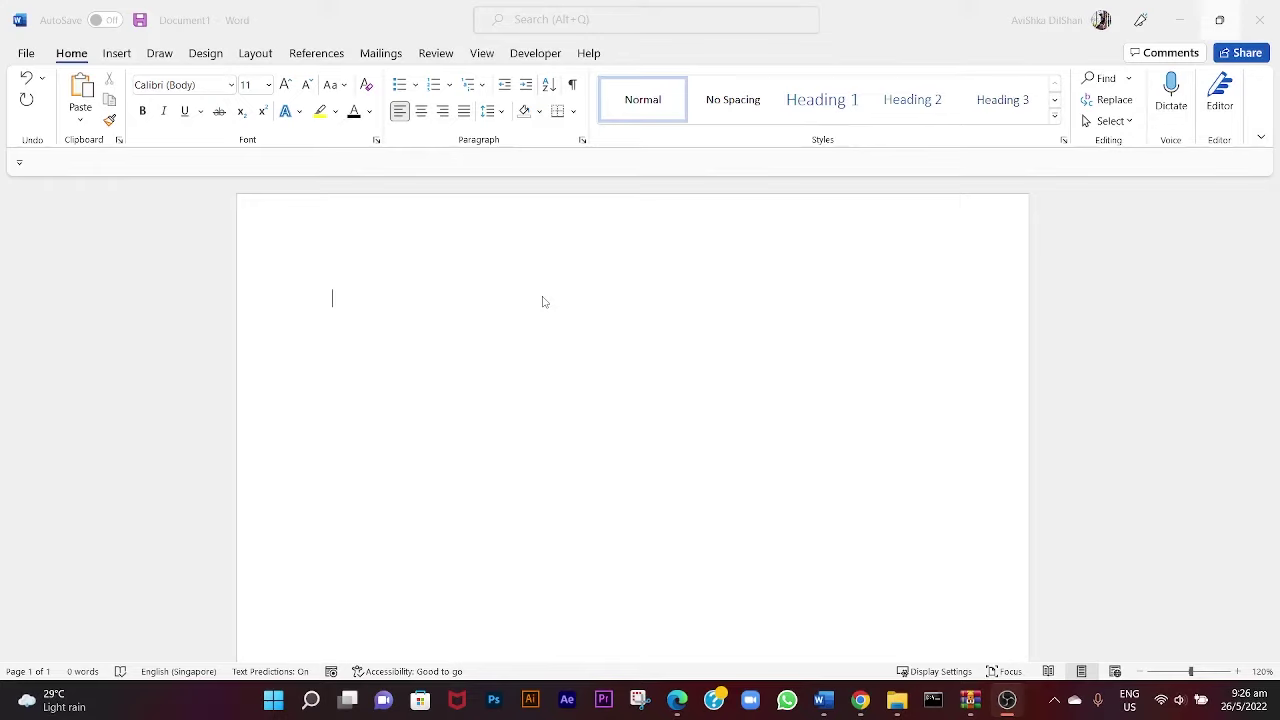
Type 'Introduction', make it a bold black Heading 1, and start a normal paragraph below
{"action": "type", "text": "Introd"}
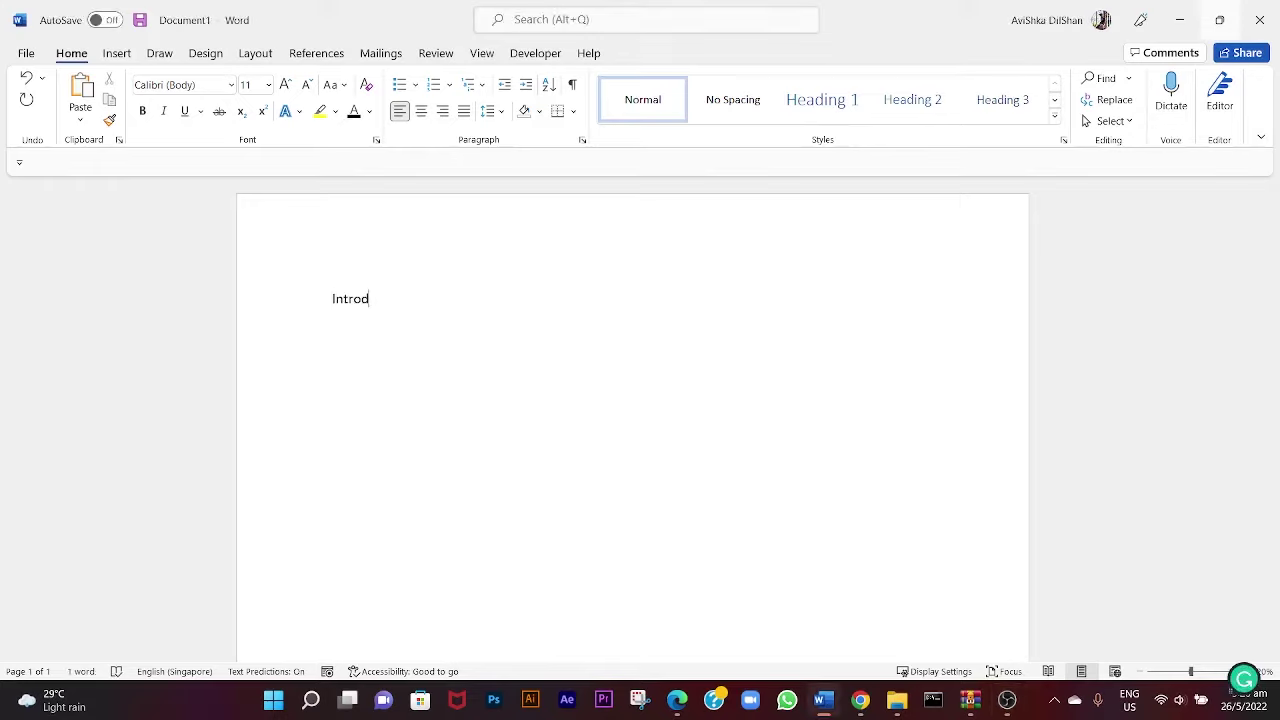
{"action": "type", "text": "uction"}
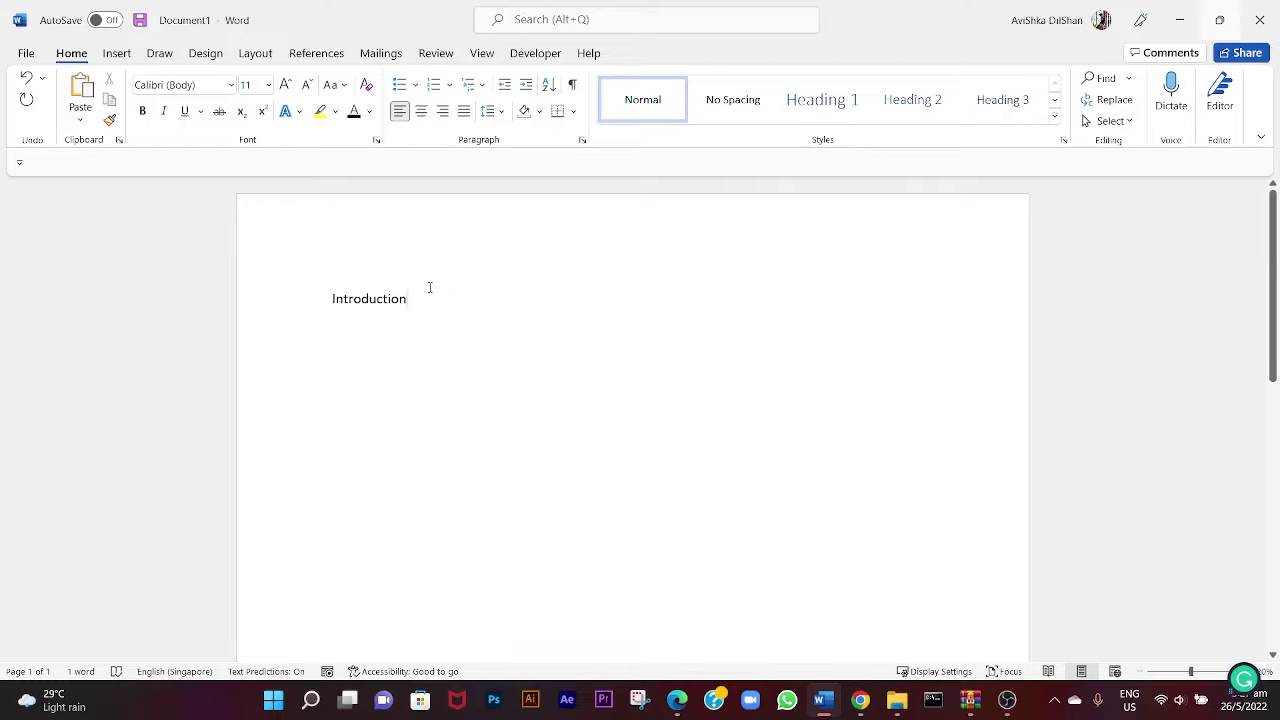
{"action": "left_click_drag", "start_coordinate": [412, 298], "coordinate": [278, 300]}
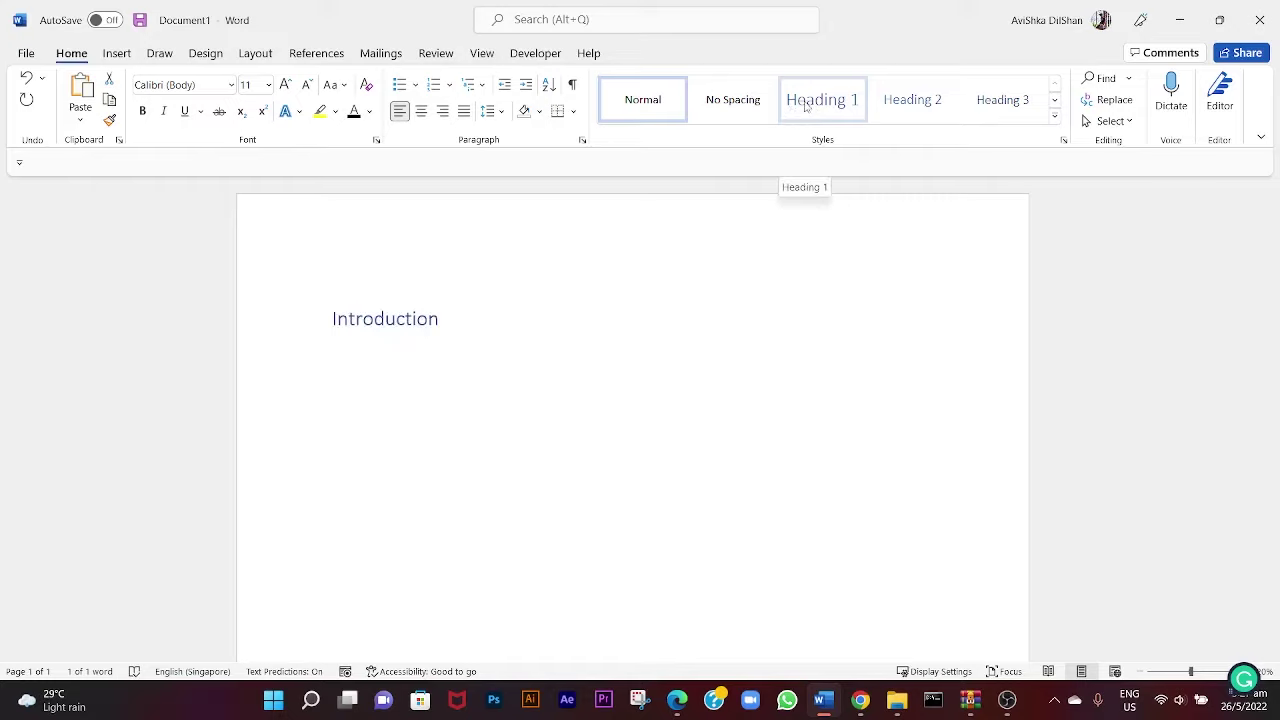
{"action": "left_click", "coordinate": [805, 105]}
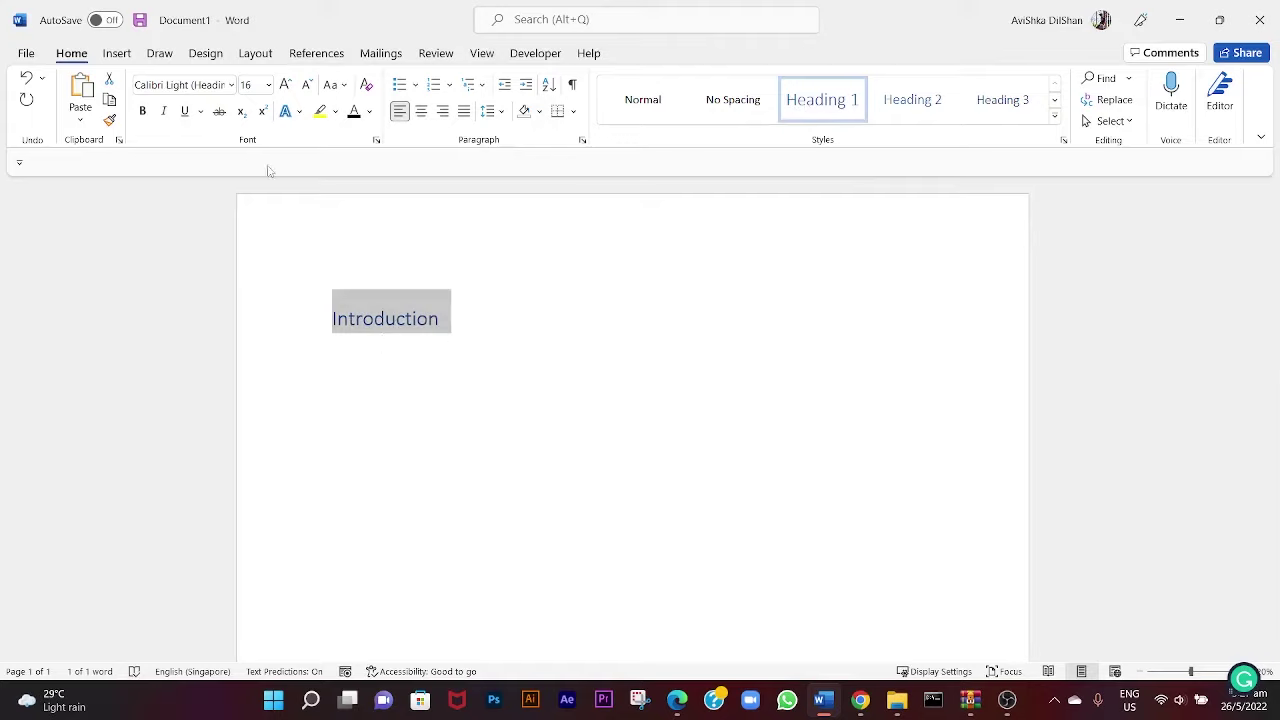
{"action": "left_click", "coordinate": [369, 111]}
{"action": "left_click", "coordinate": [385, 134]}
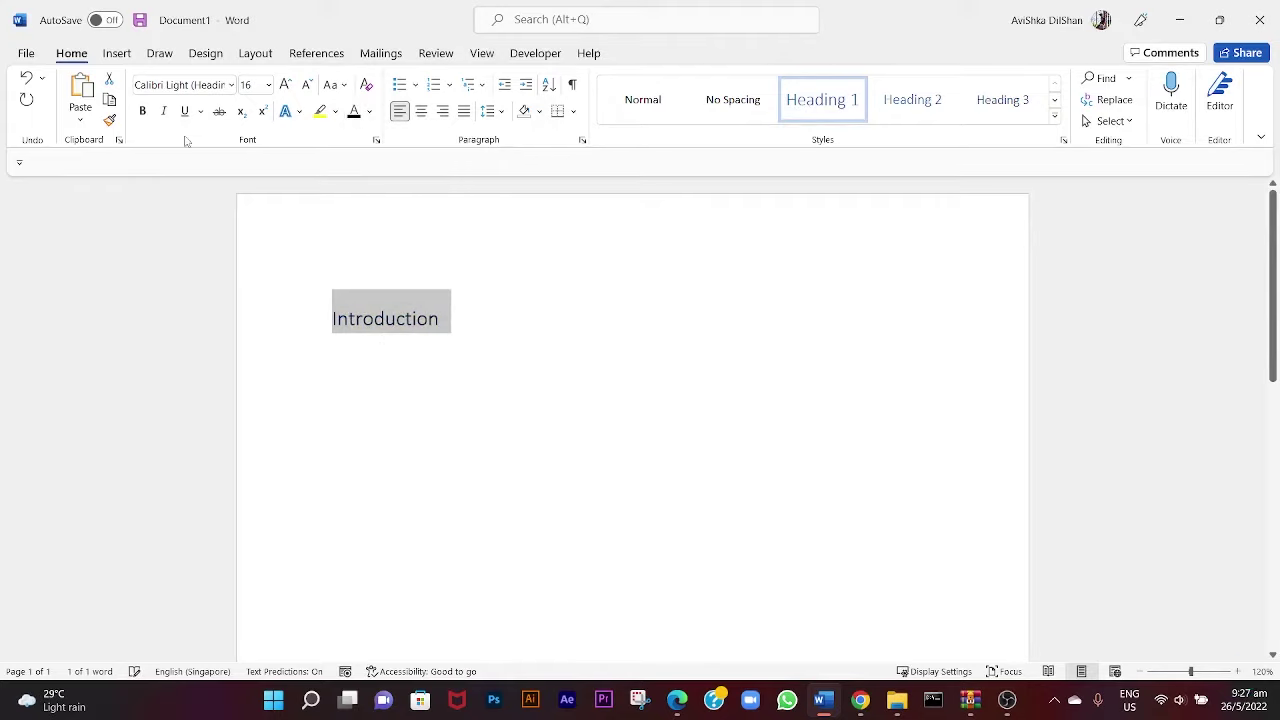
{"action": "left_click", "coordinate": [142, 111]}
{"action": "left_click", "coordinate": [434, 295]}
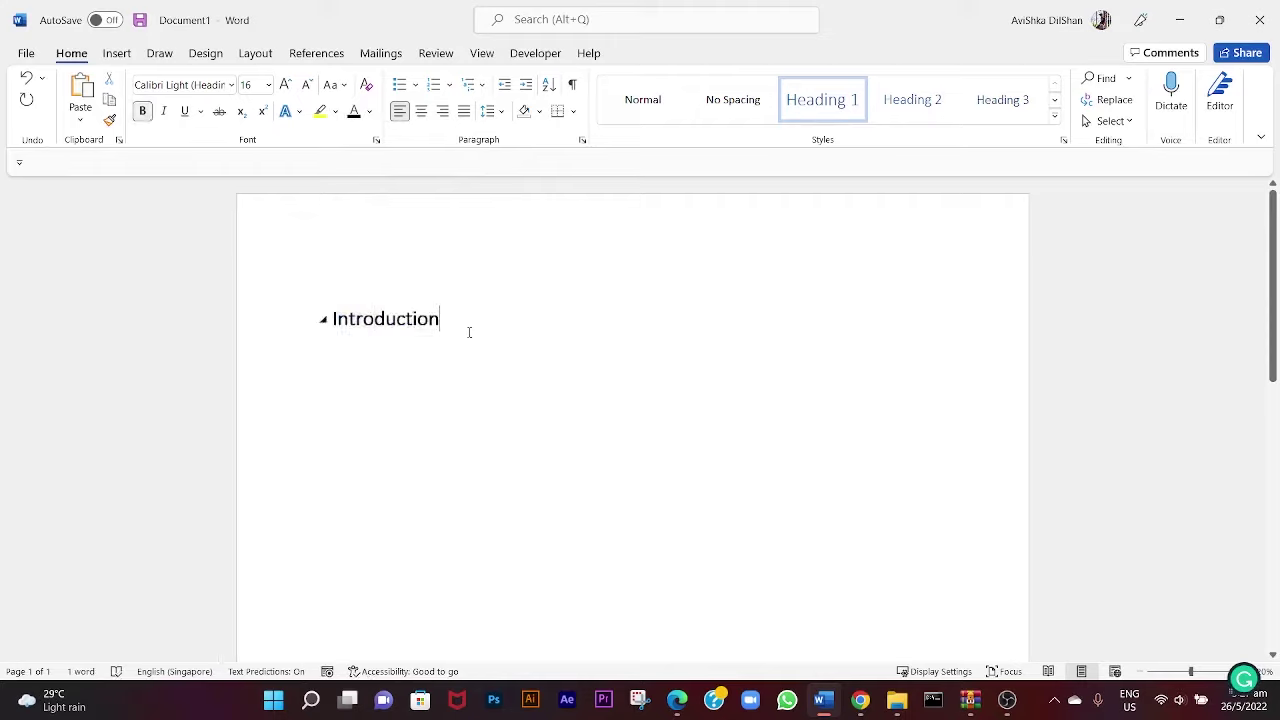
{"action": "key", "text": "Return"}
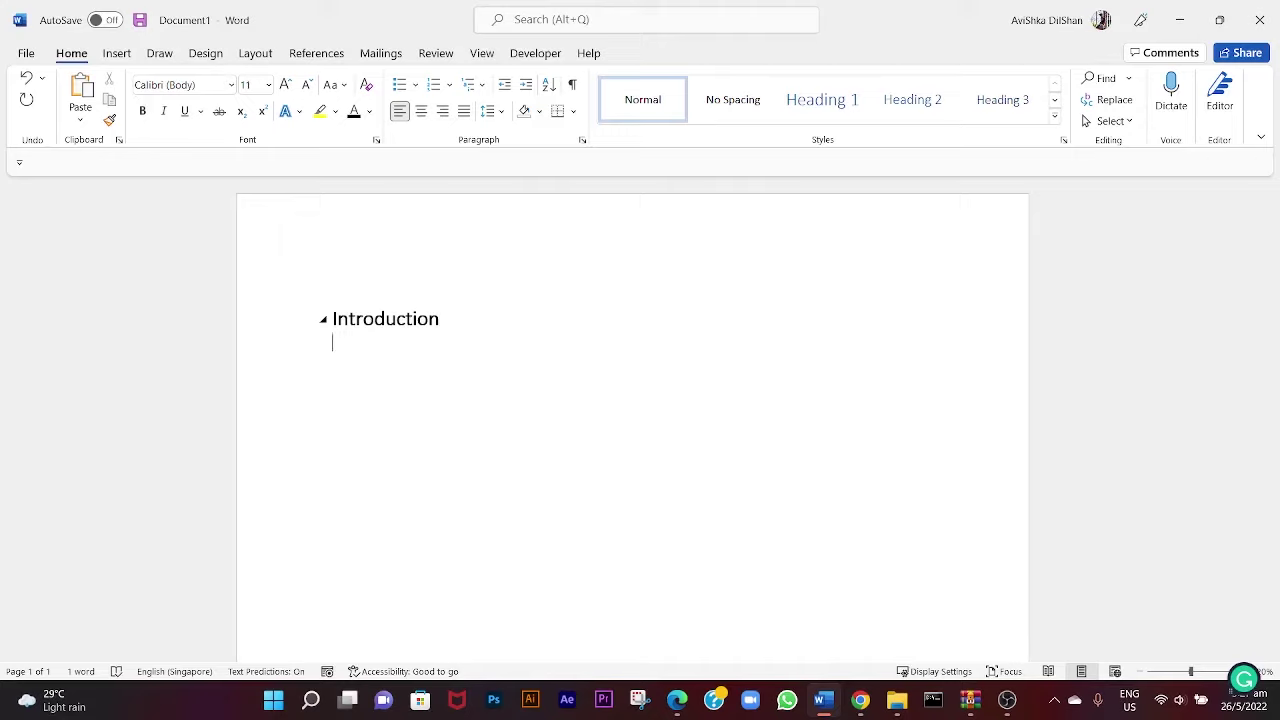
Type 'Type your introduction here,......', then begin the next line with 'Sub heading 01'
{"action": "type", "text": "Ty"}
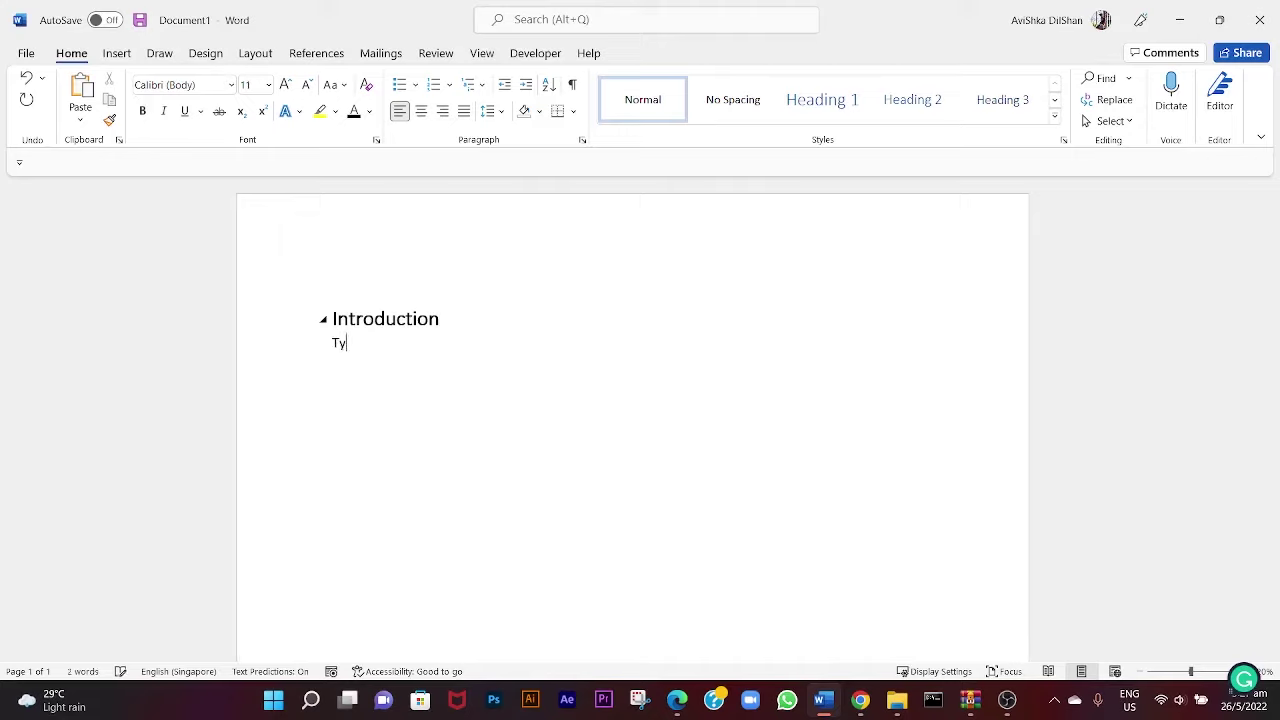
{"action": "type", "text": "pe your "}
{"action": "type", "text": "introdcu"}
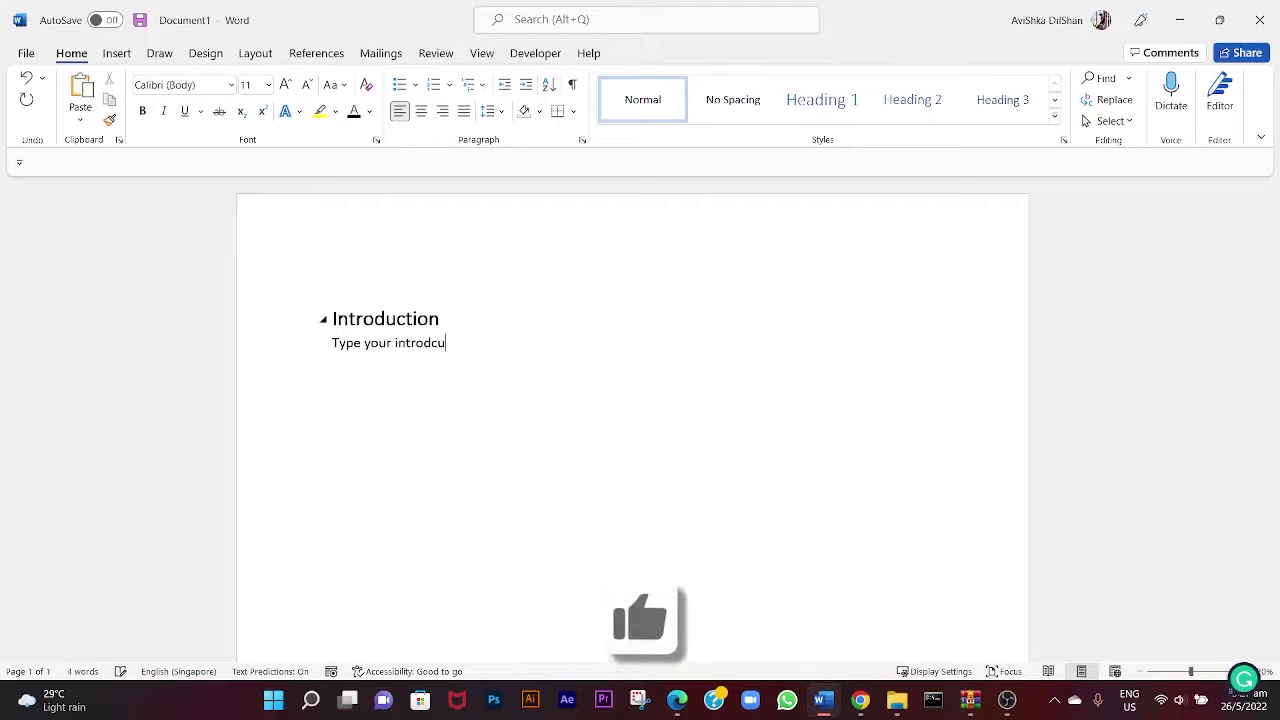
{"action": "key", "text": "BackSpace"}
{"action": "key", "text": "BackSpace"}
{"action": "type", "text": "uction here"}
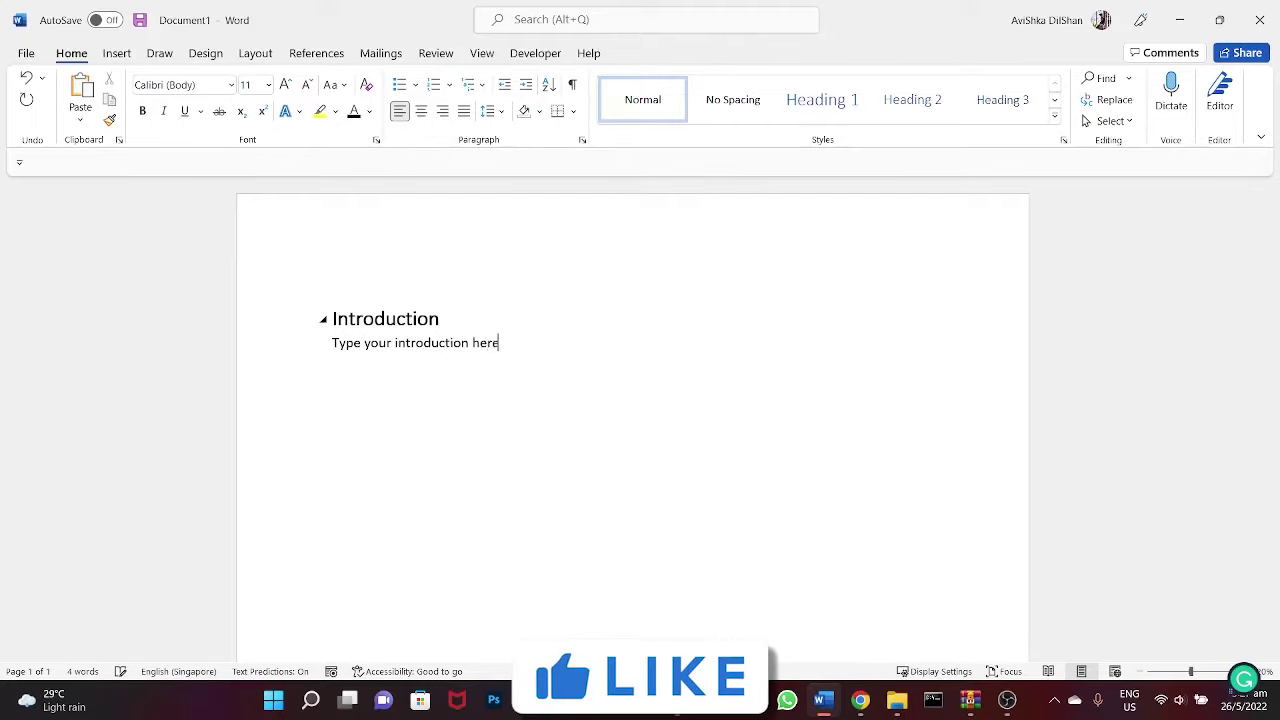
{"action": "type", "text": ",....."}
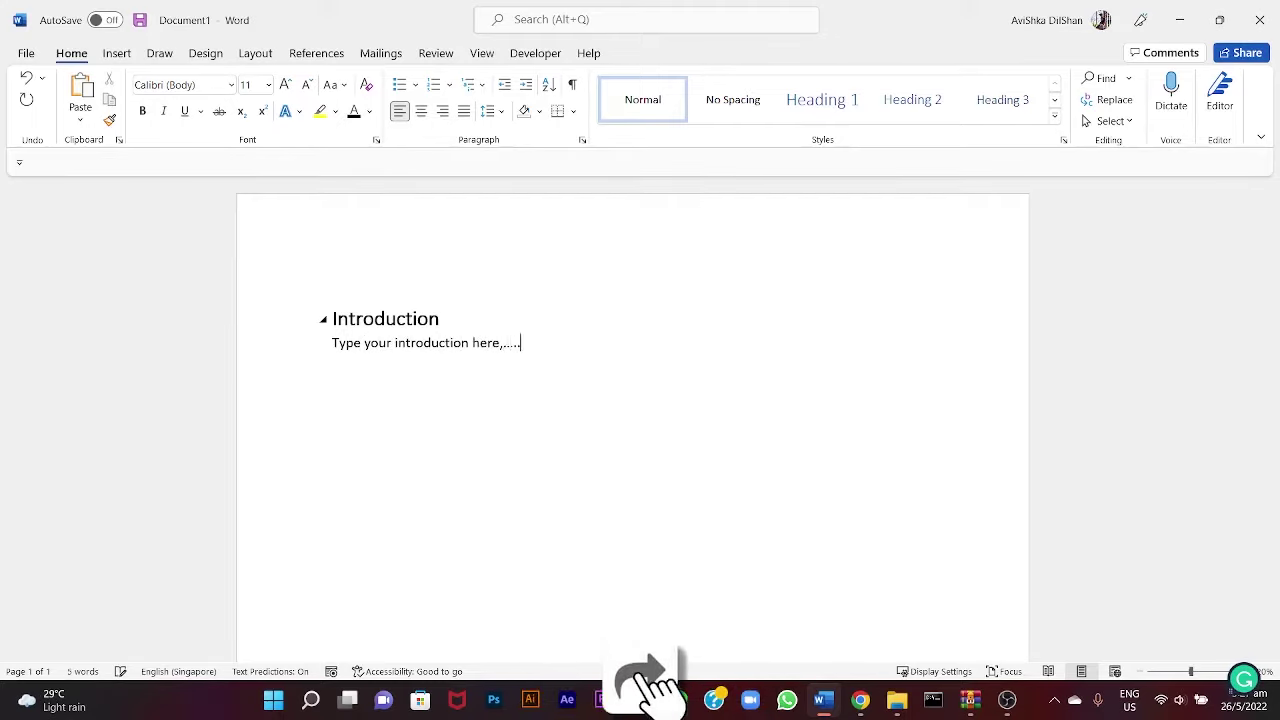
{"action": "type", "text": "."}
{"action": "key", "text": "Return"}
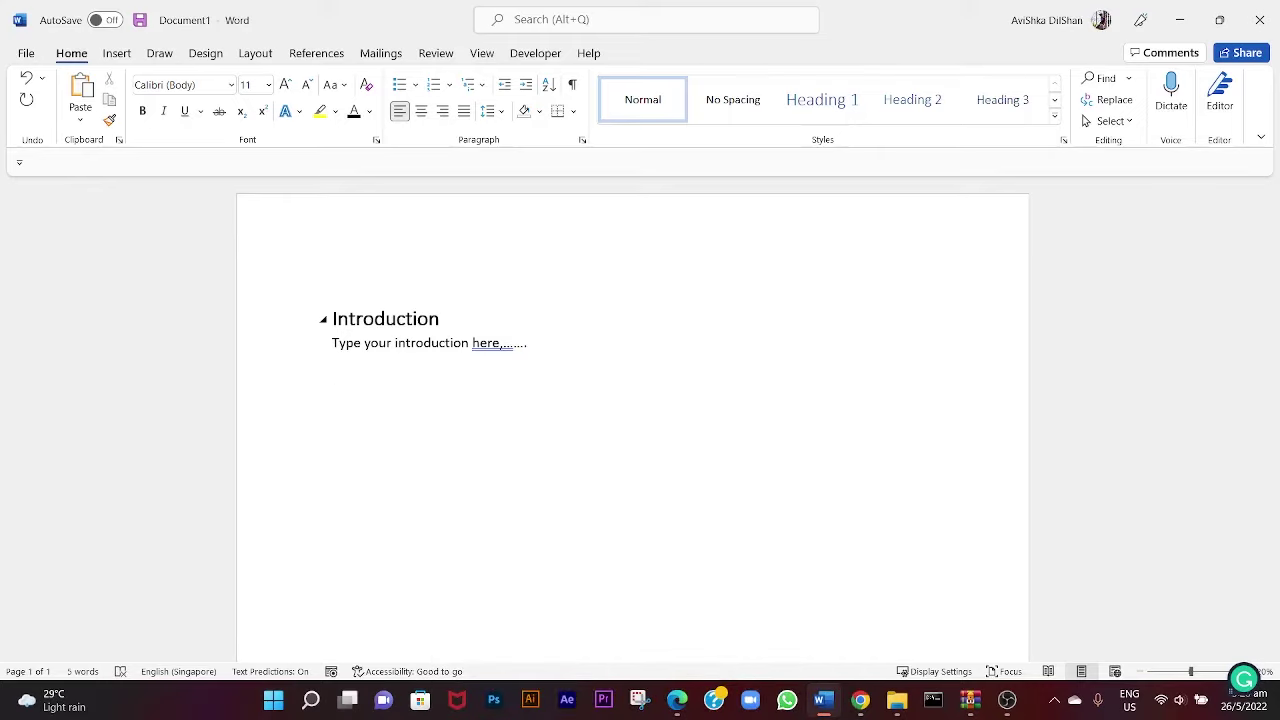
{"action": "type", "text": "Sub "}
{"action": "type", "text": "heading "}
{"action": "type", "text": "01"}
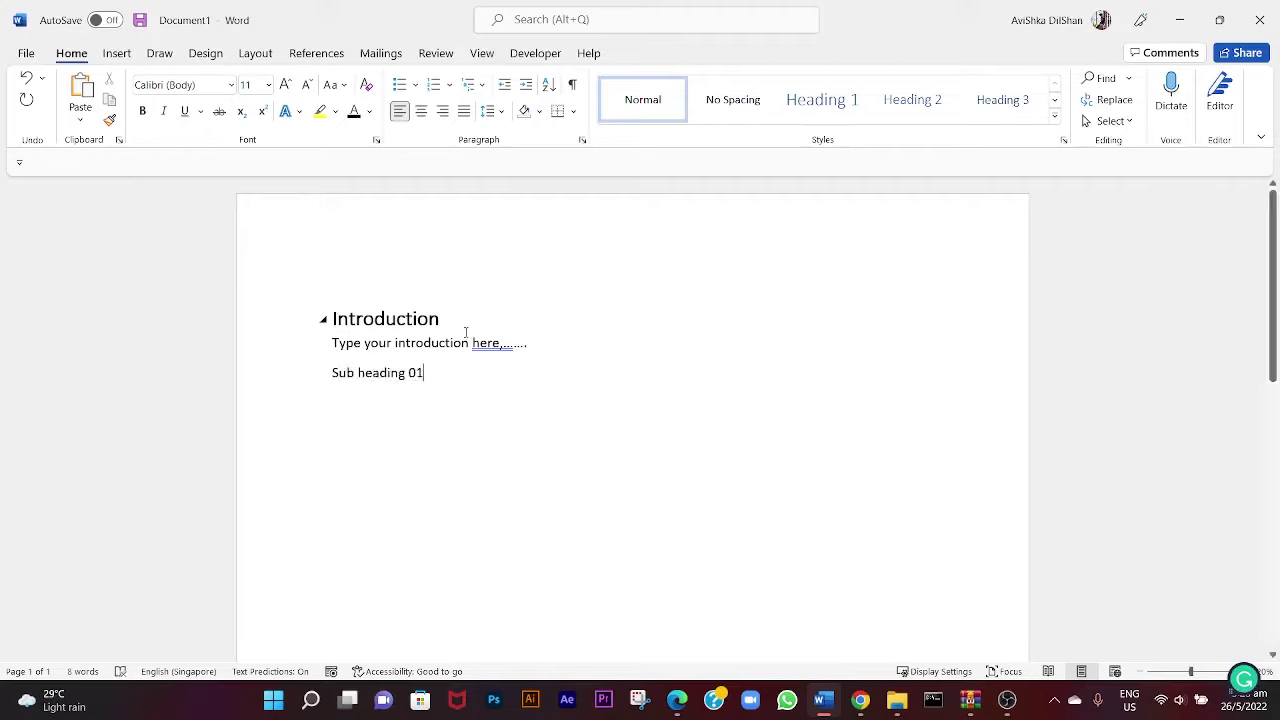
Format 'Sub heading 01' as a bold 12-point Heading 2
{"action": "triple_click", "coordinate": [423, 380]}
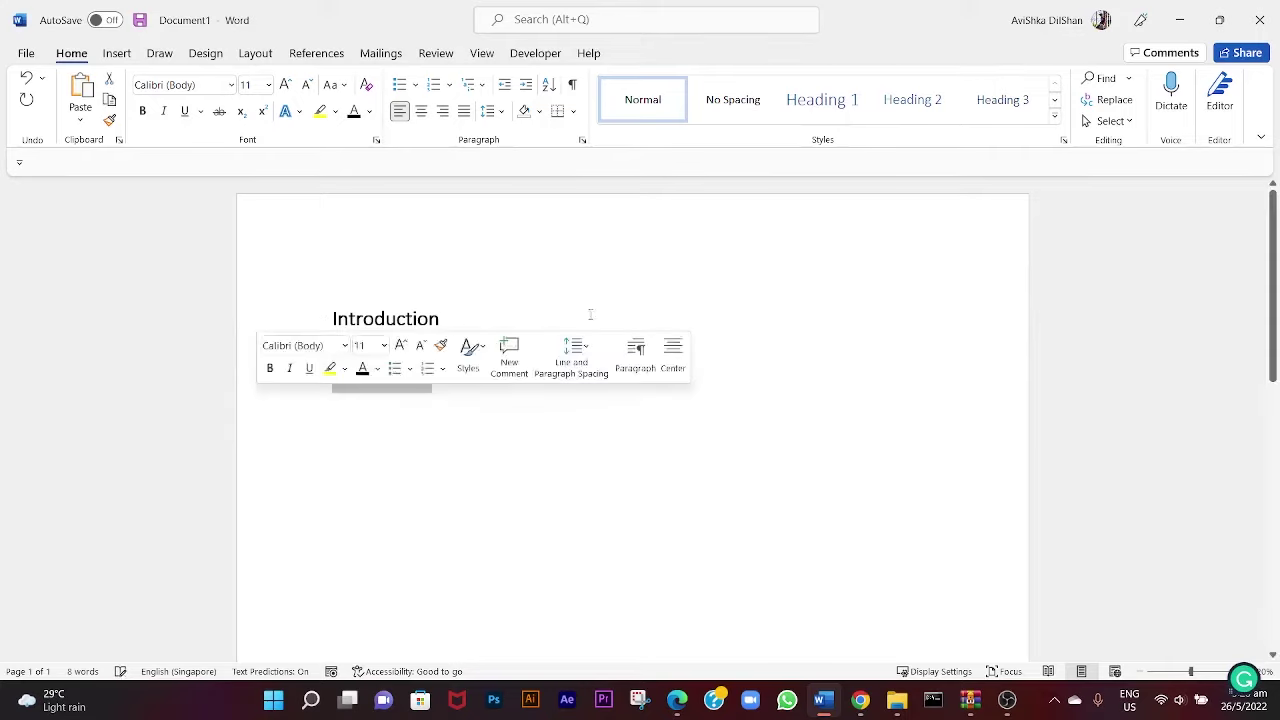
{"action": "left_click", "coordinate": [913, 103]}
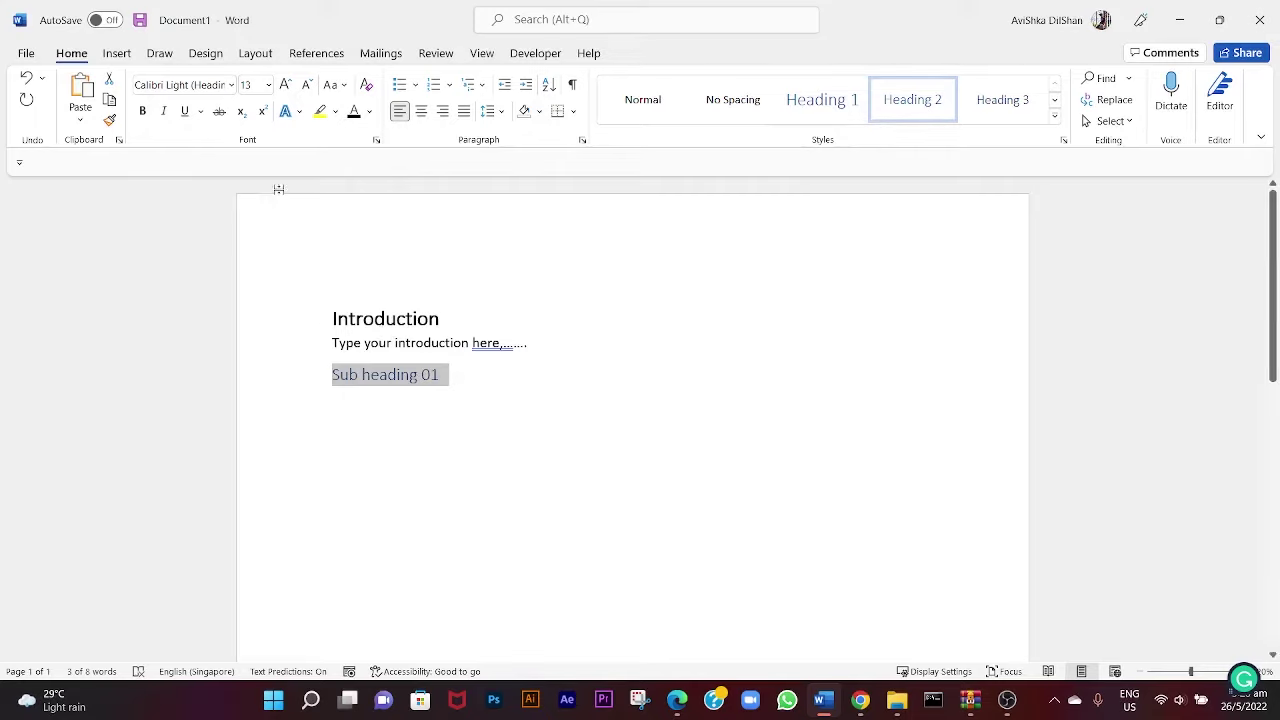
{"action": "left_click", "coordinate": [306, 85]}
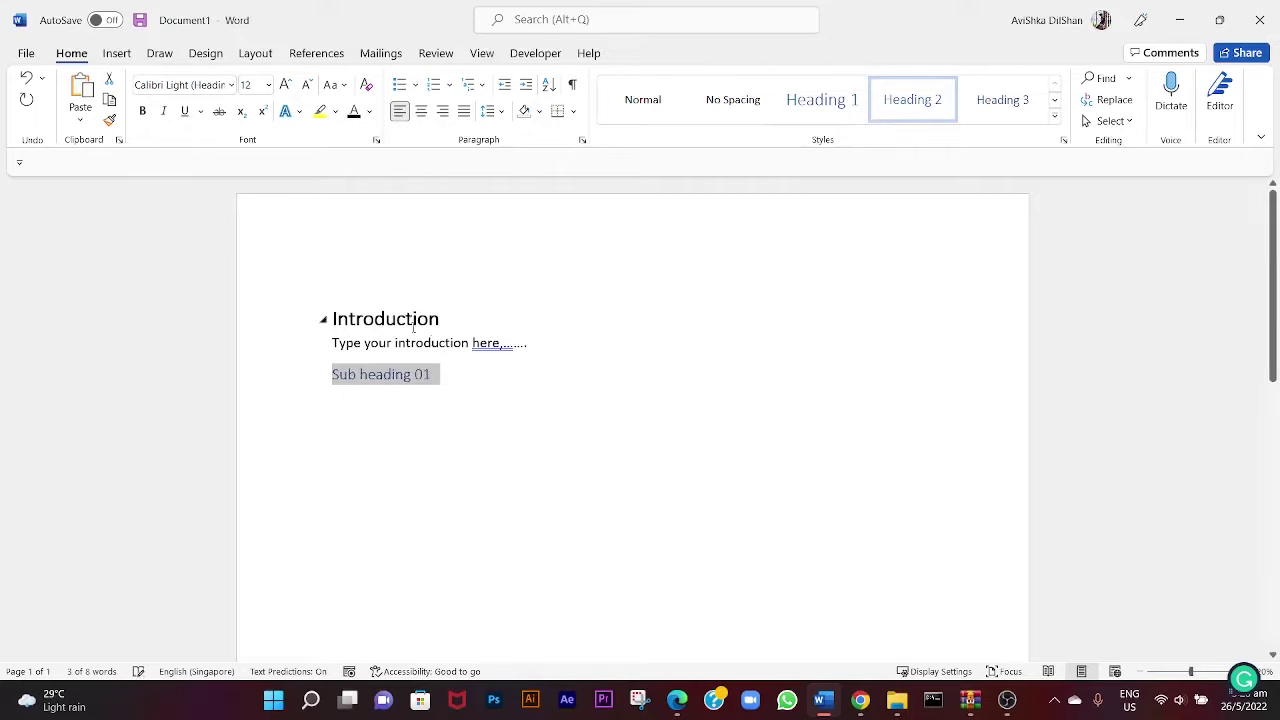
{"action": "left_click", "coordinate": [456, 377]}
{"action": "mouse_move", "coordinate": [263, 380]}
{"action": "left_mouse_down"}
{"action": "mouse_move", "coordinate": [500, 381]}
{"action": "mouse_move", "coordinate": [331, 380]}
{"action": "left_mouse_up"}
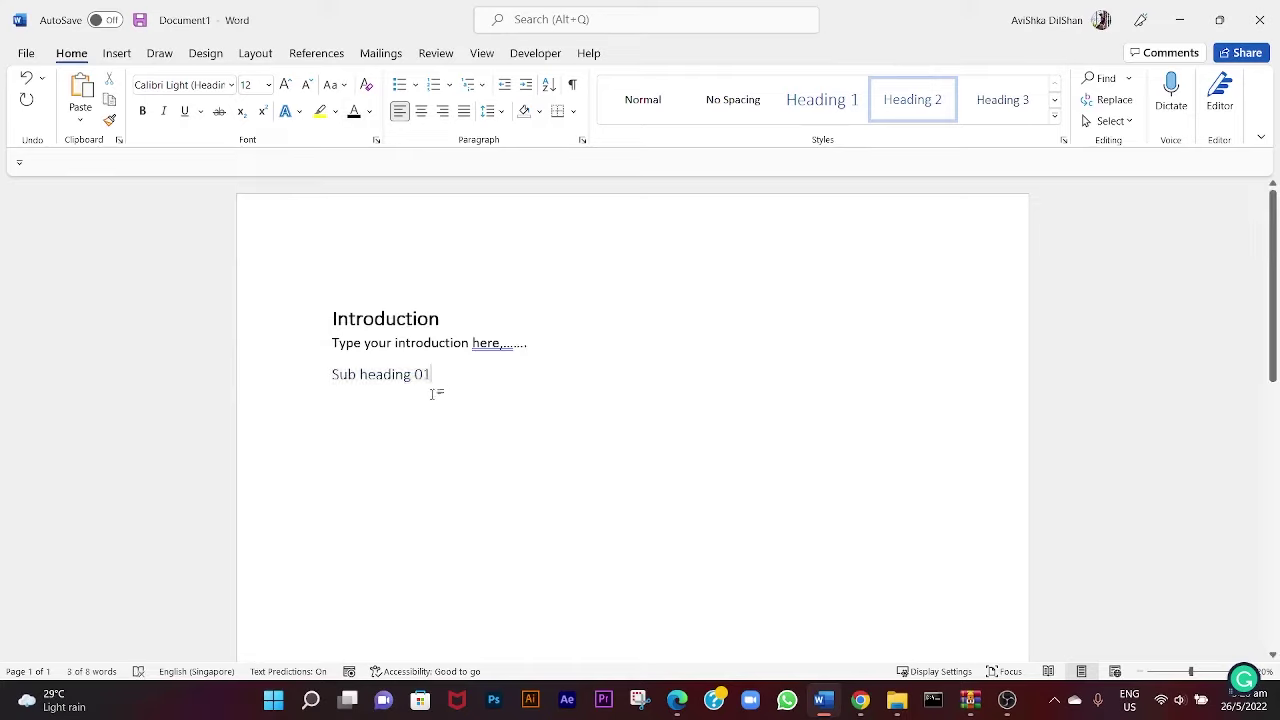
{"action": "left_click", "coordinate": [143, 112]}
Add the line 'Type your detail here....' below Sub heading 01
{"action": "left_click", "coordinate": [376, 404]}
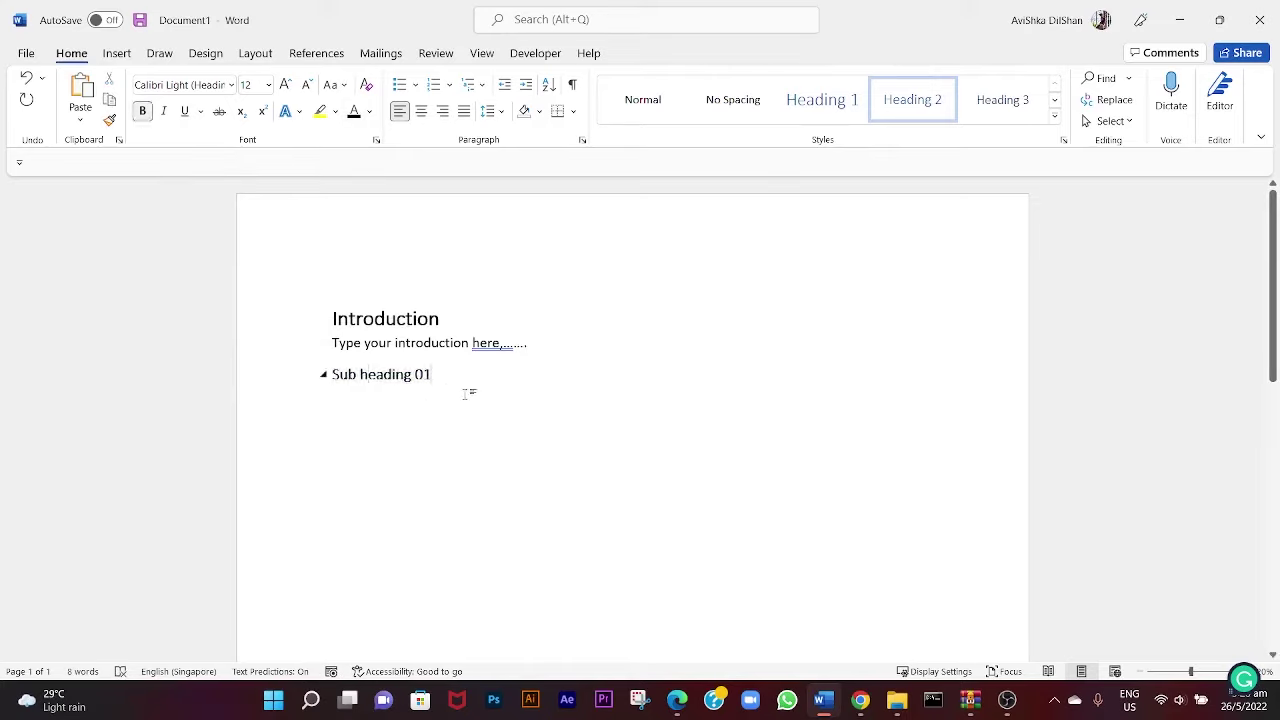
{"action": "key", "text": "Return"}
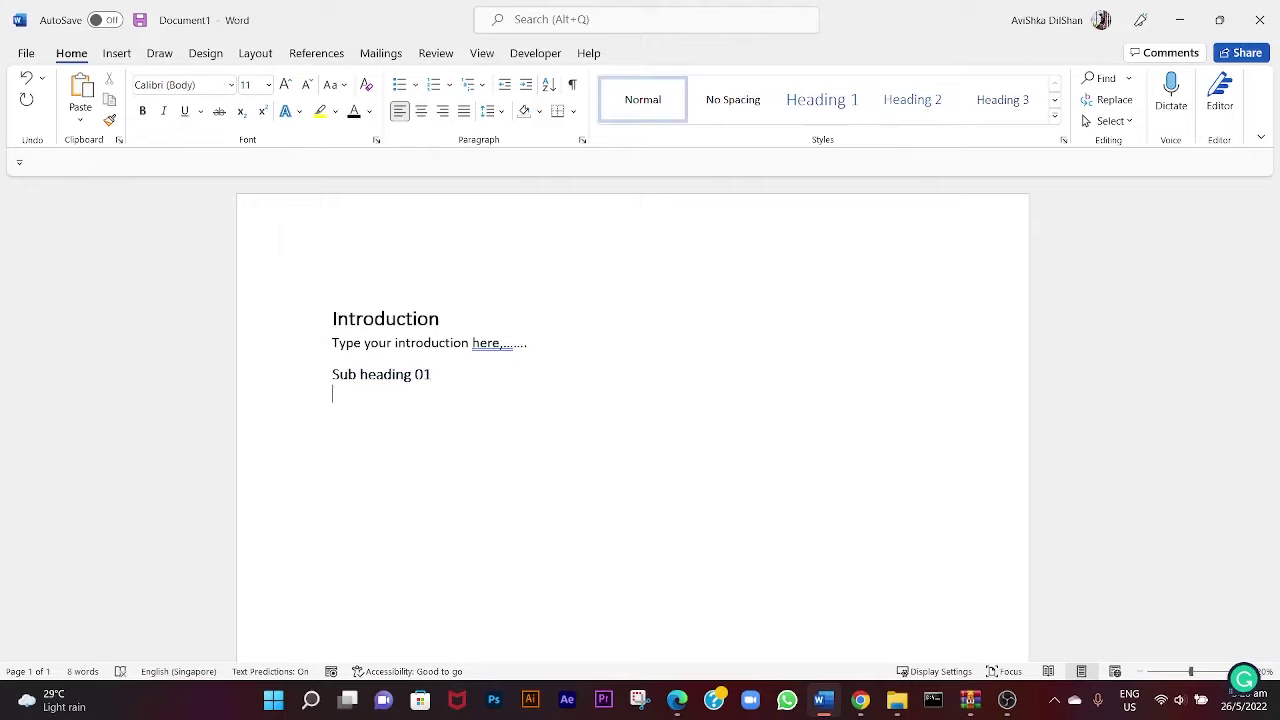
{"action": "type", "text": "Type y"}
{"action": "type", "text": "our detail here...."}
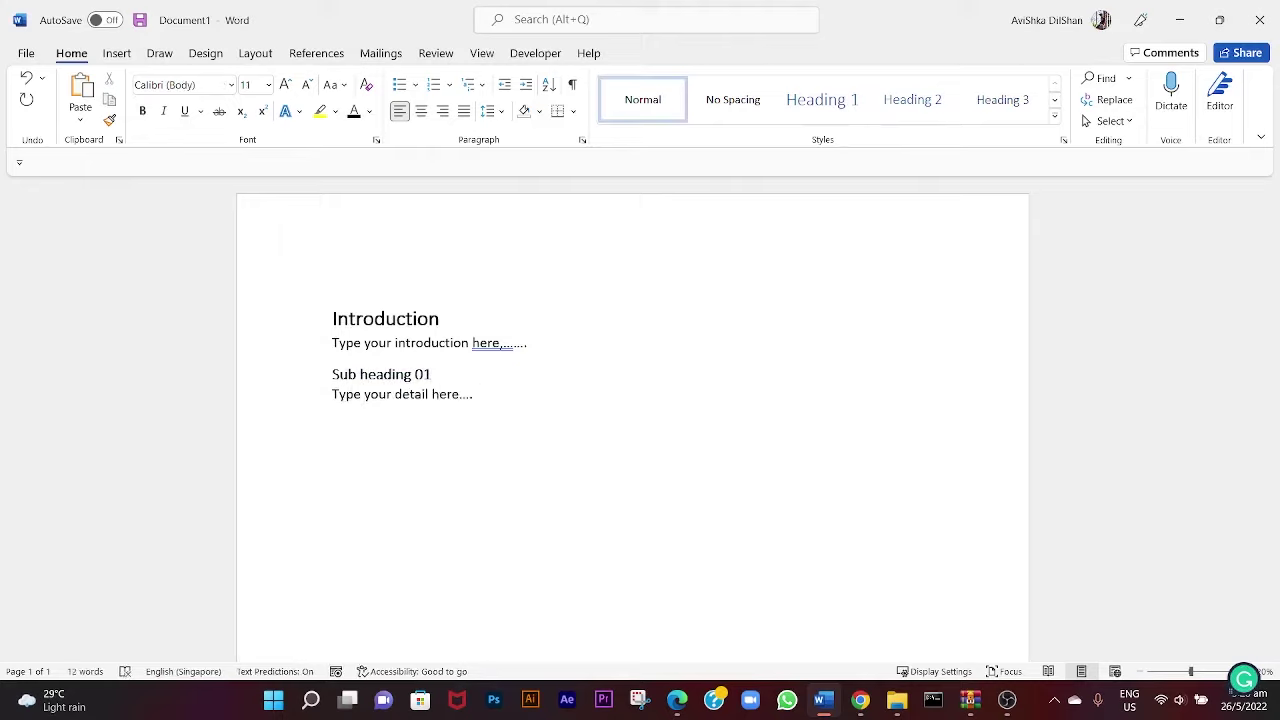
Add 'Sub heading 02' on a new line as a bold 12-point Heading 2
{"action": "key", "text": "Return"}
{"action": "type", "text": "Sub "}
{"action": "type", "text": "headin"}
{"action": "type", "text": "g 02"}
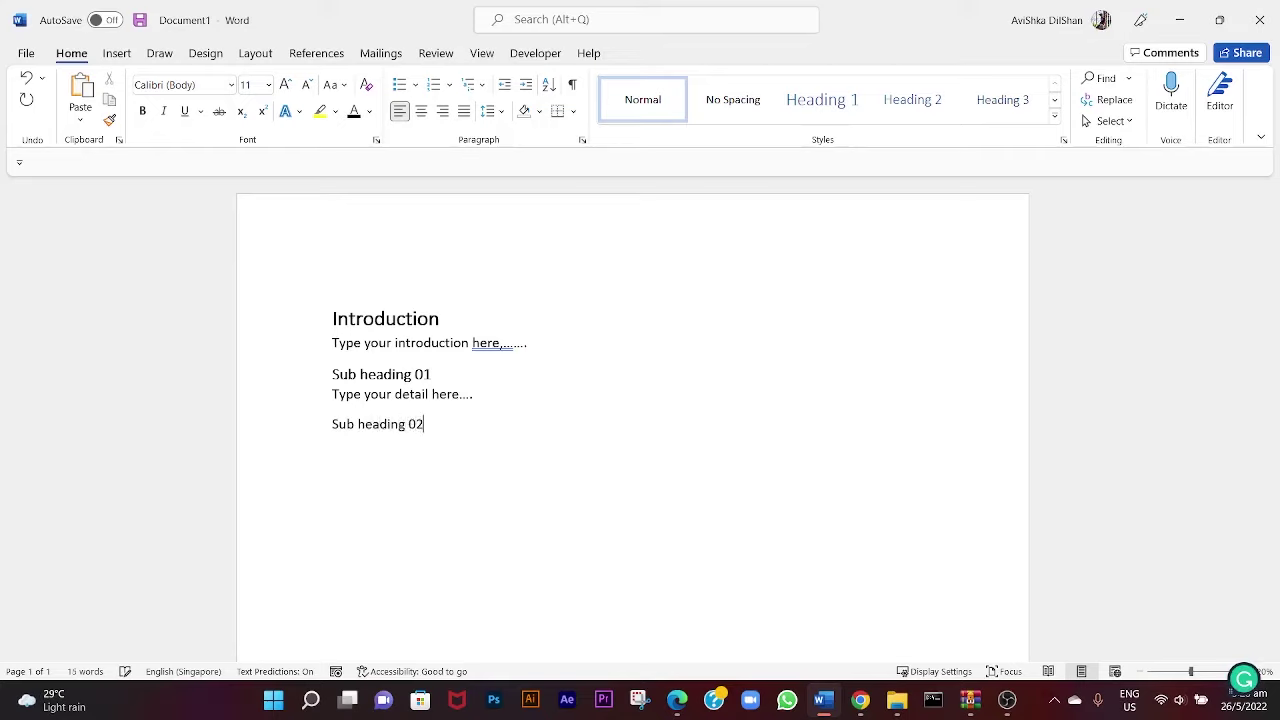
{"action": "left_click_drag", "start_coordinate": [418, 431], "coordinate": [300, 434]}
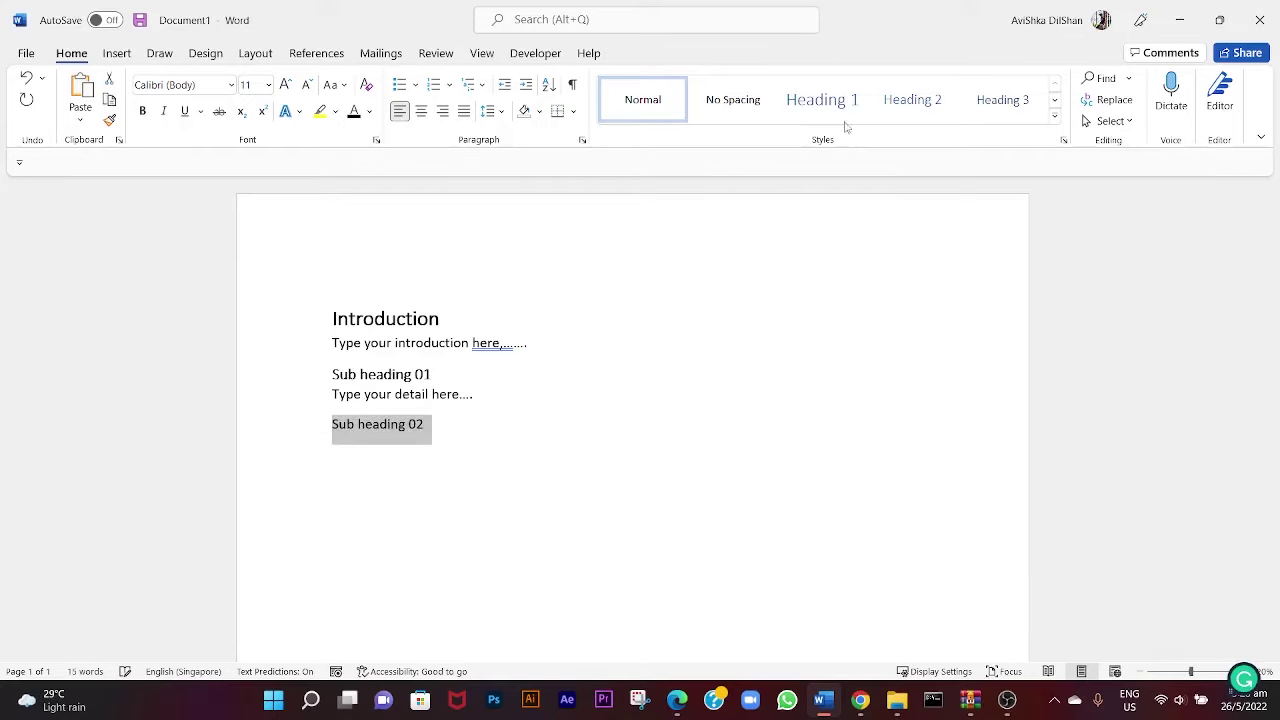
{"action": "left_click", "coordinate": [907, 107]}
{"action": "left_click", "coordinate": [907, 107]}
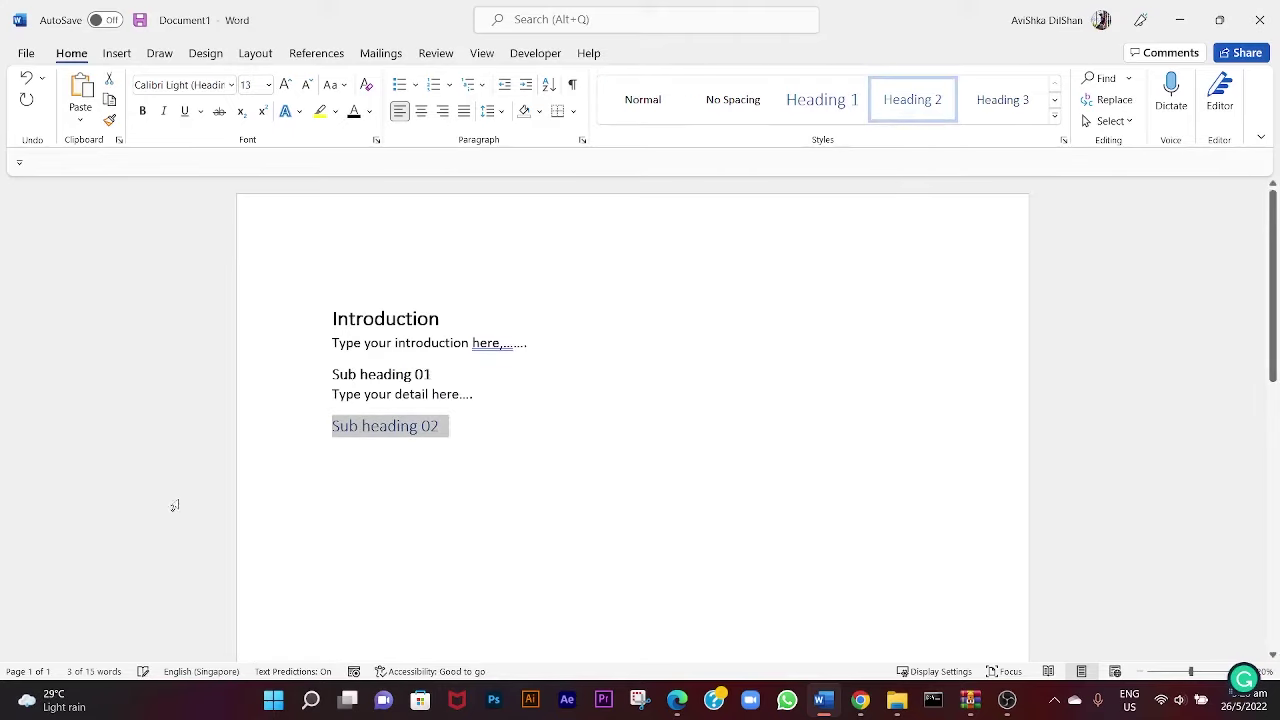
{"action": "left_click", "coordinate": [307, 84]}
{"action": "left_click", "coordinate": [143, 111]}
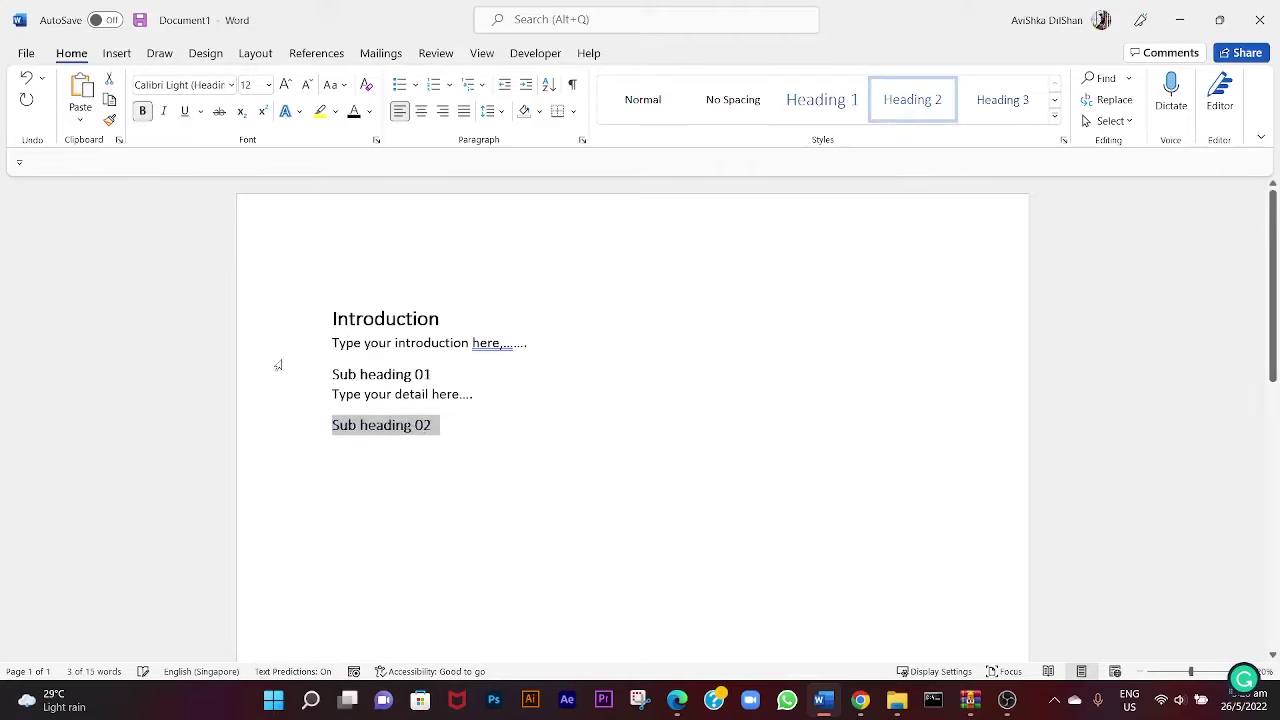
Type the detail line 'Type your detail here' beneath Sub heading 02
{"action": "left_click", "coordinate": [422, 455]}
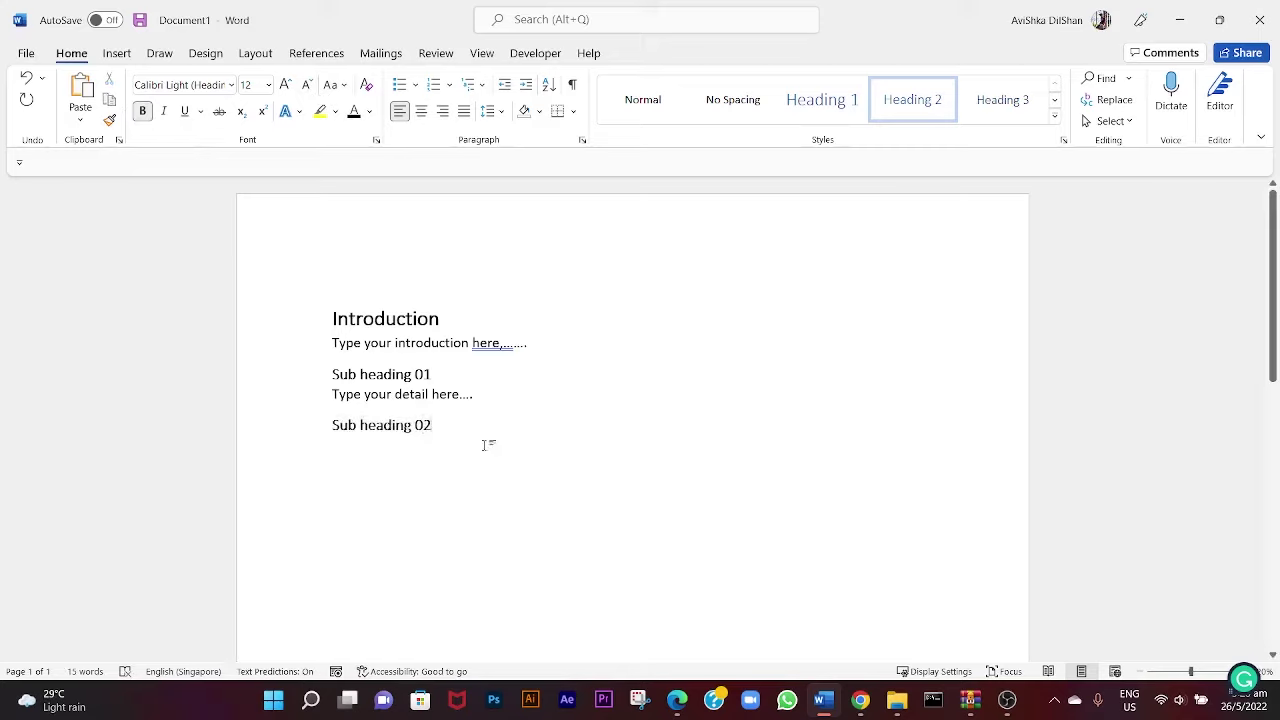
{"action": "key", "text": "Return"}
{"action": "type", "text": "Try==="}
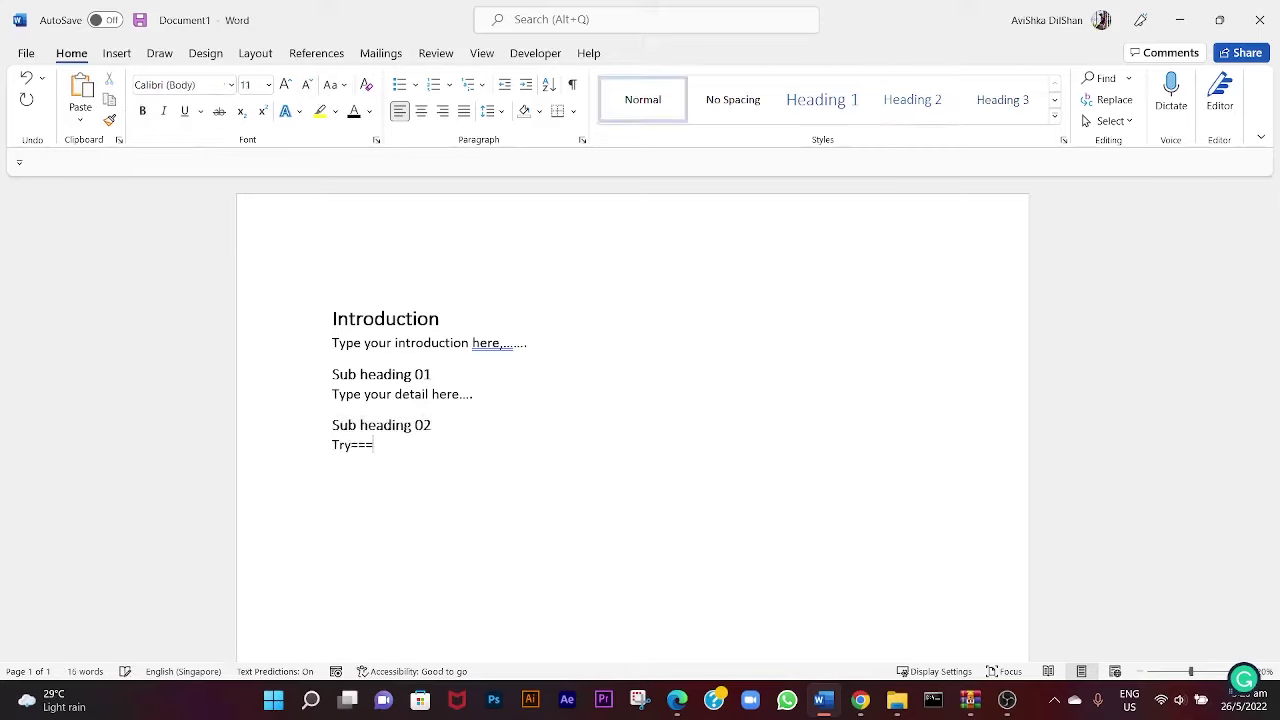
{"action": "key", "text": "BackSpace"}
{"action": "key", "text": "BackSpace"}
{"action": "key", "text": "BackSpace"}
{"action": "type", "text": "ype your detail he"}
{"action": "type", "text": "re...."}
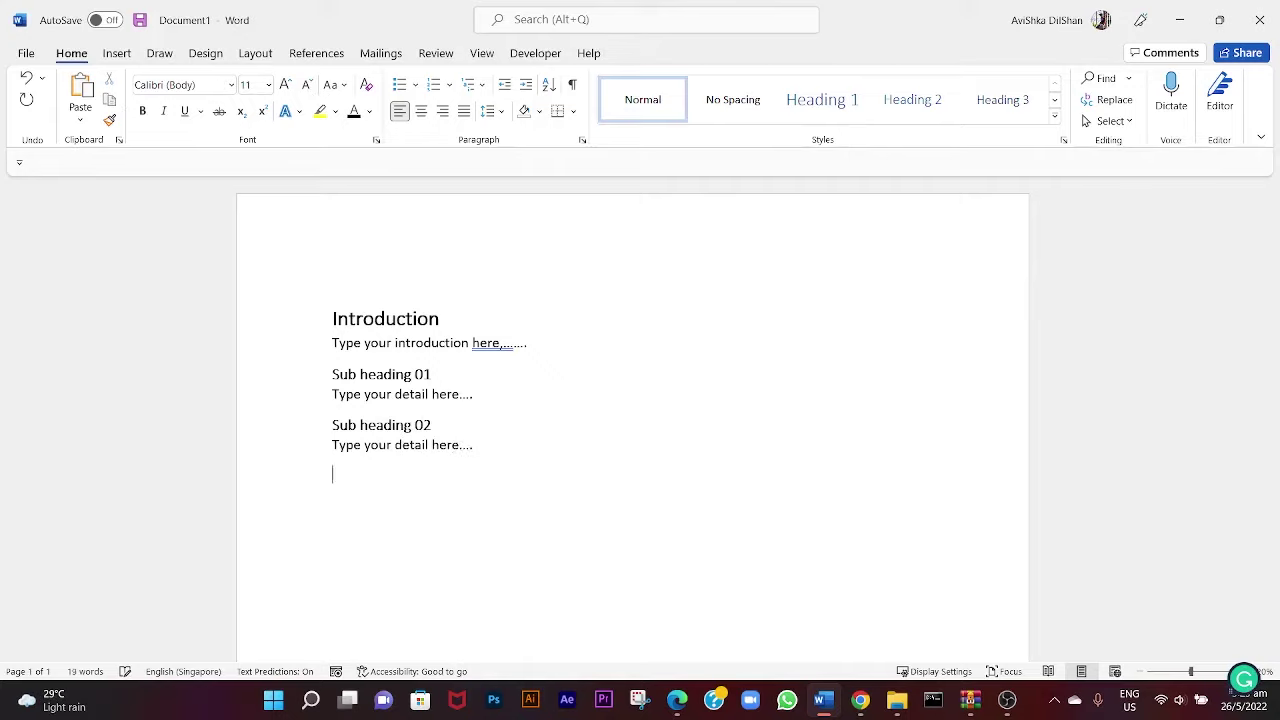
Start a new tab-indented line reading 'Sub heading' below the Sub heading 02 detail text
{"action": "key", "text": "Return"}
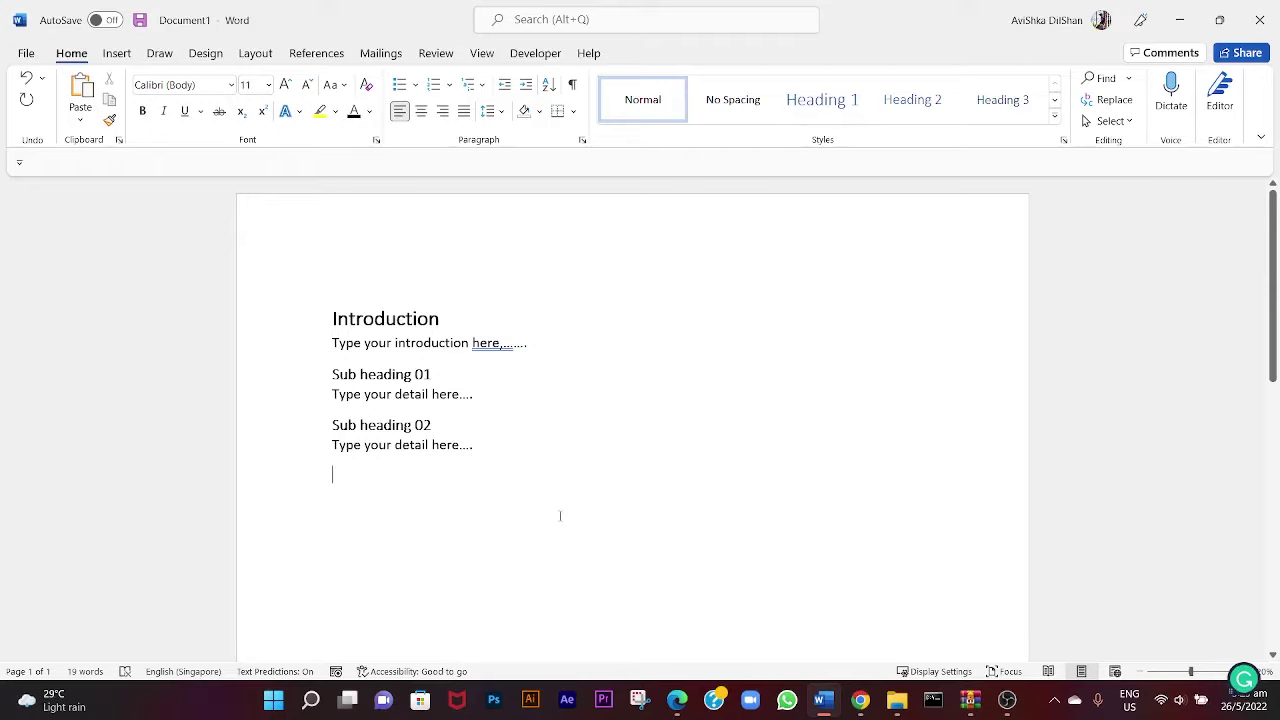
{"action": "key", "text": "Tab"}
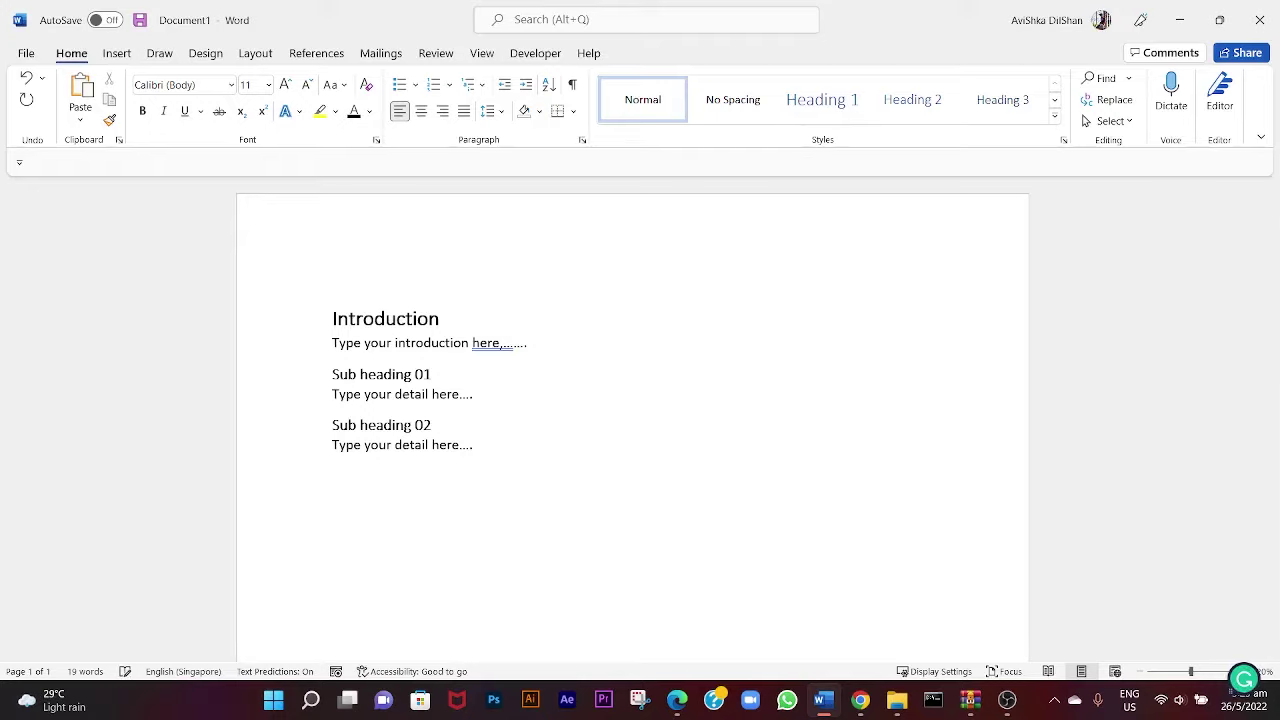
{"action": "type", "text": "Sub "}
{"action": "type", "text": "heading"}
Complete 'Sub heading 02.1' and format it as a bold Heading 3
{"action": "type", "text": "02,"}
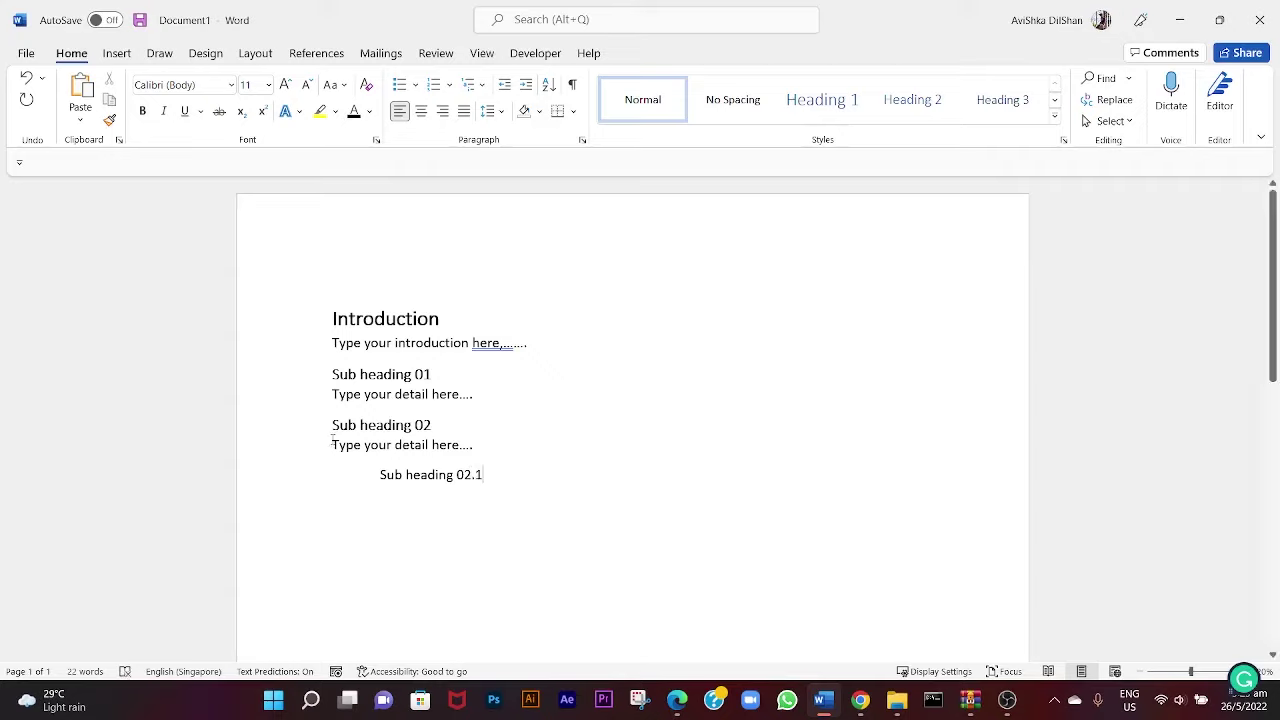
{"action": "left_click_drag", "start_coordinate": [495, 476], "coordinate": [378, 478]}
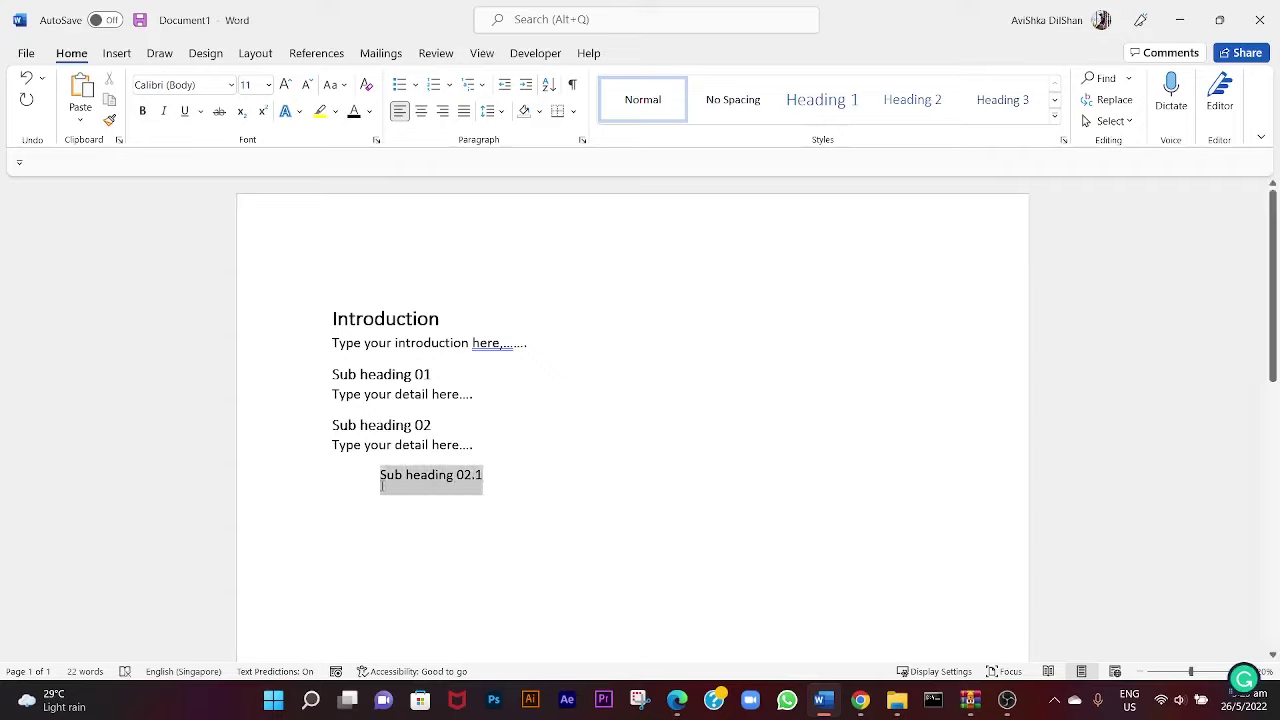
{"action": "left_click", "coordinate": [997, 104]}
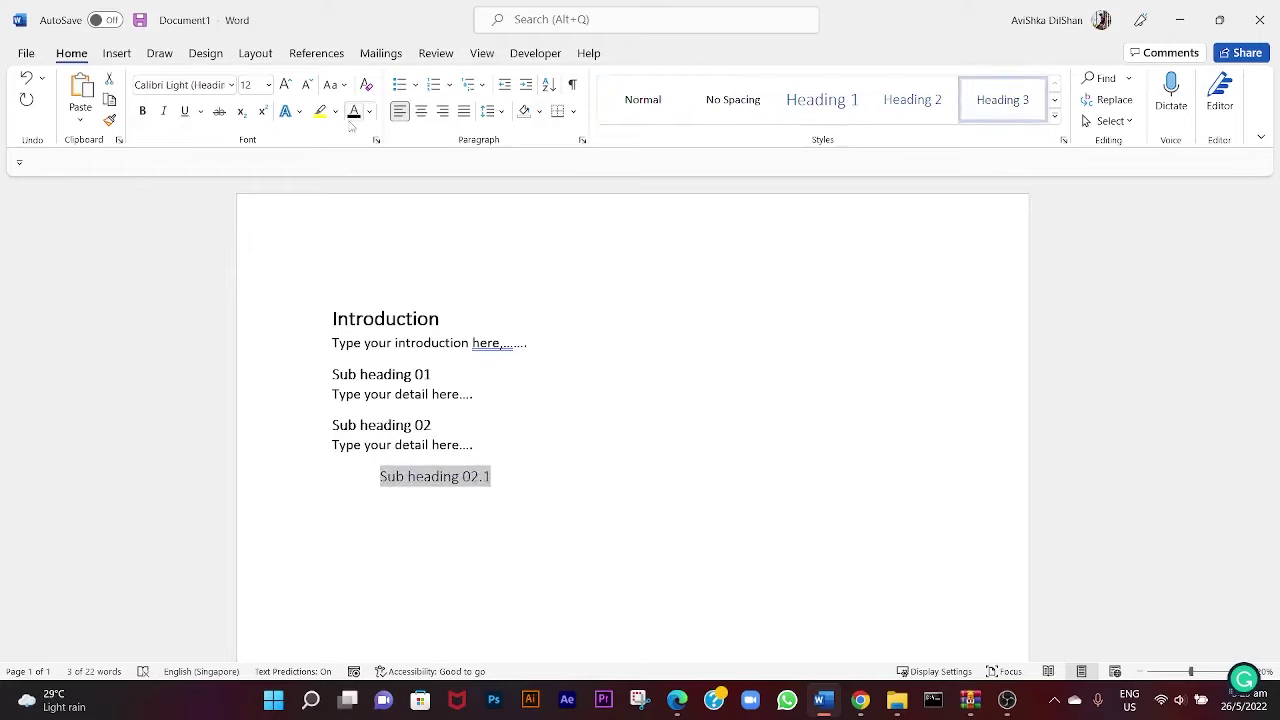
{"action": "left_click", "coordinate": [142, 111]}
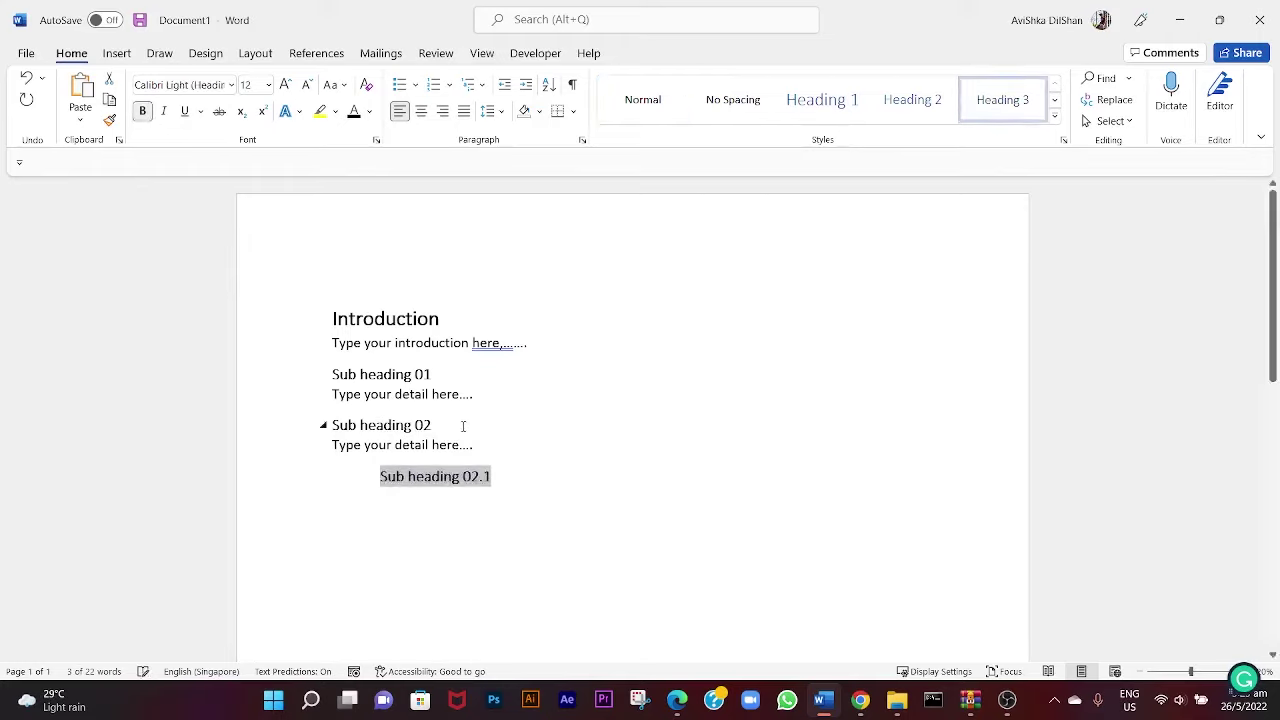
Add an indented 'Type your detail here....' line under it and start a new line
{"action": "double_click", "coordinate": [466, 516]}
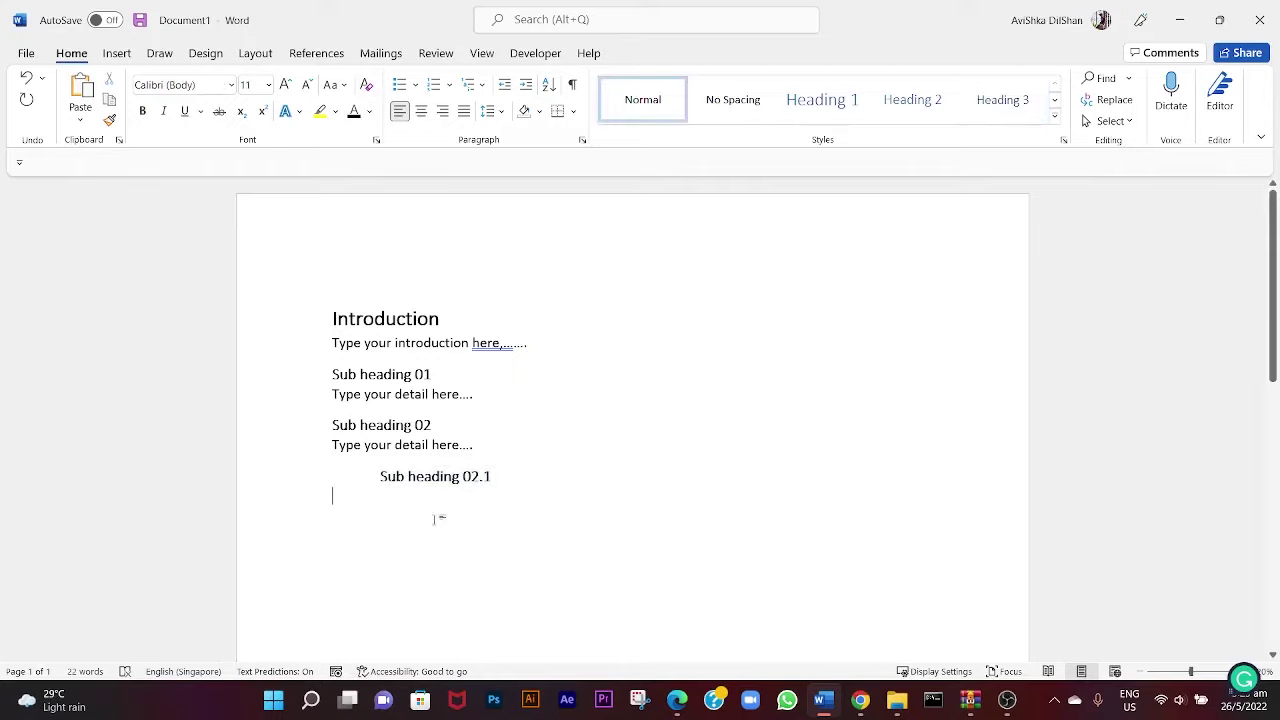
{"action": "key", "text": "Tab"}
{"action": "type", "text": "T"}
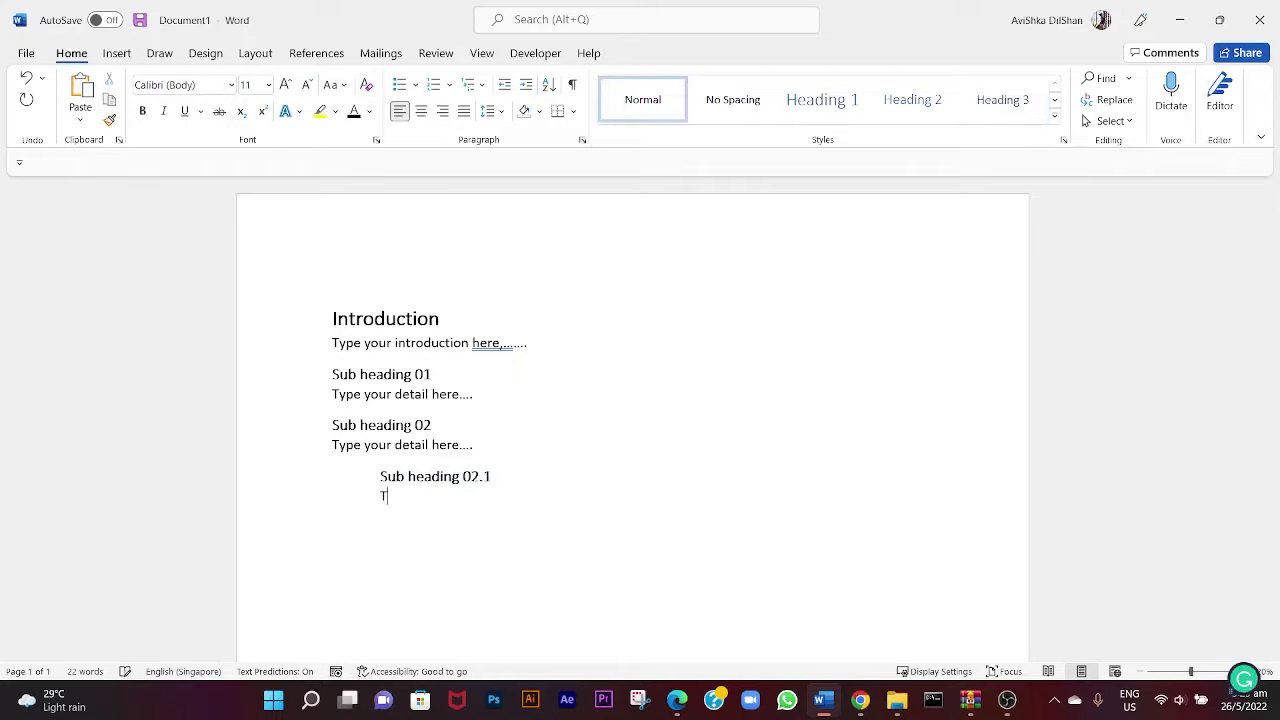
{"action": "type", "text": "ype "}
{"action": "type", "text": "your detail "}
{"action": "type", "text": "here...."}
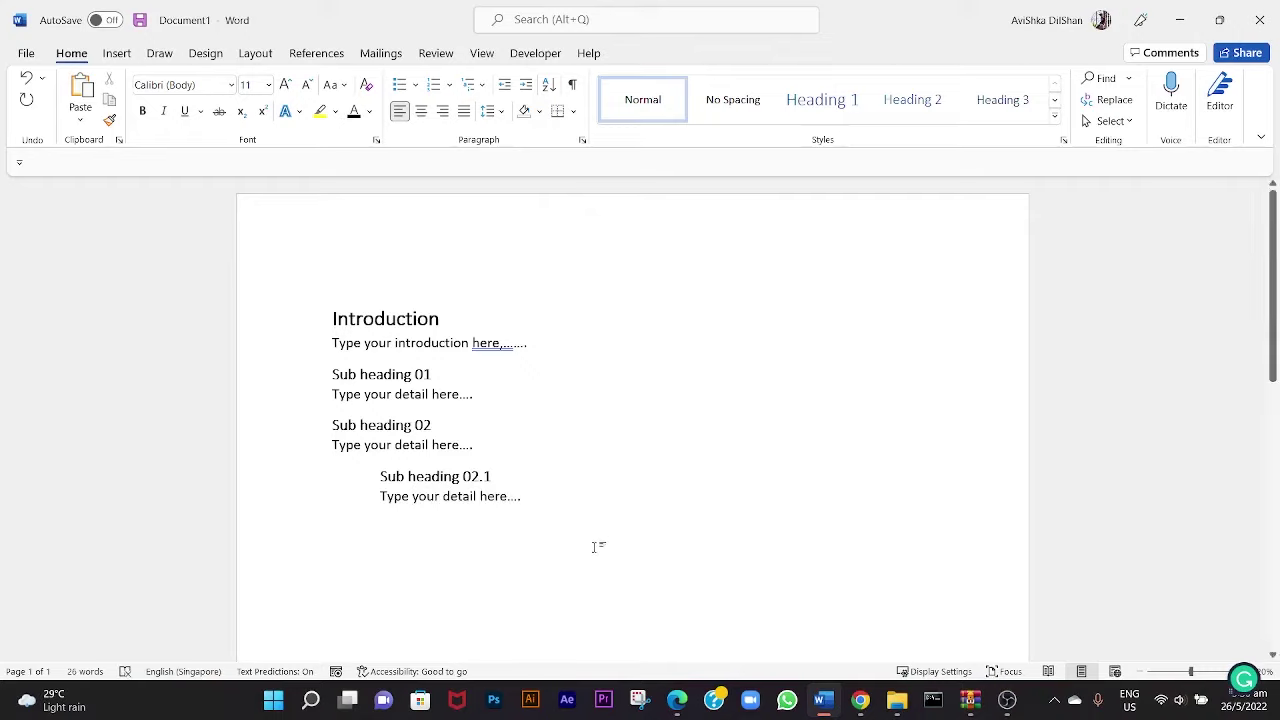
{"action": "key", "text": "Return"}
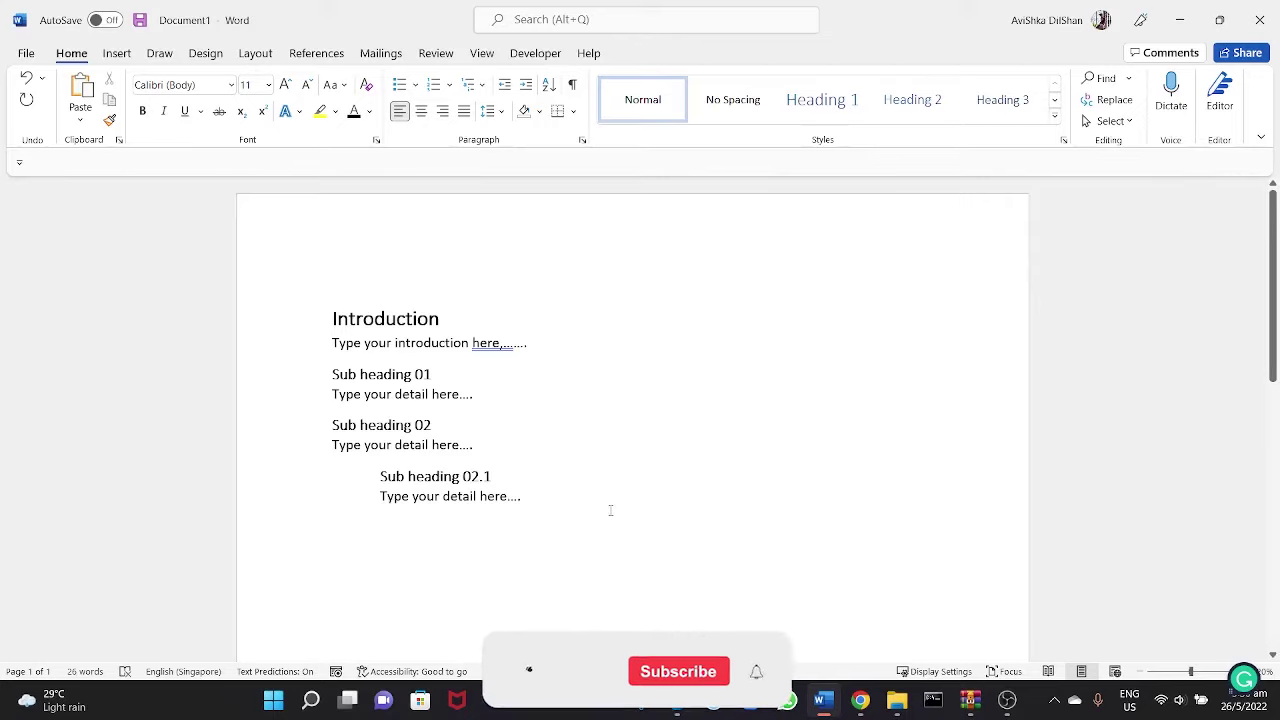
Type 'Chapter 02', make it a bold 14-point Heading 1, and start a new paragraph below
{"action": "type", "text": "Chapt"}
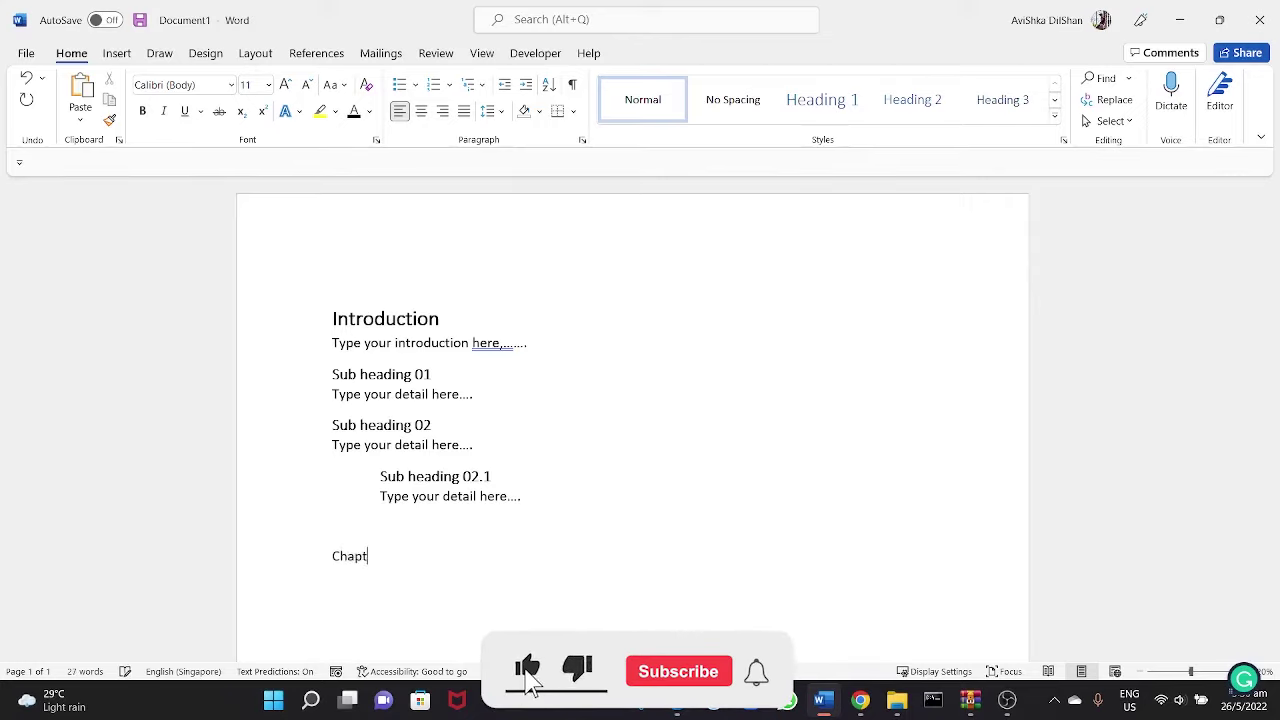
{"action": "type", "text": "er 02"}
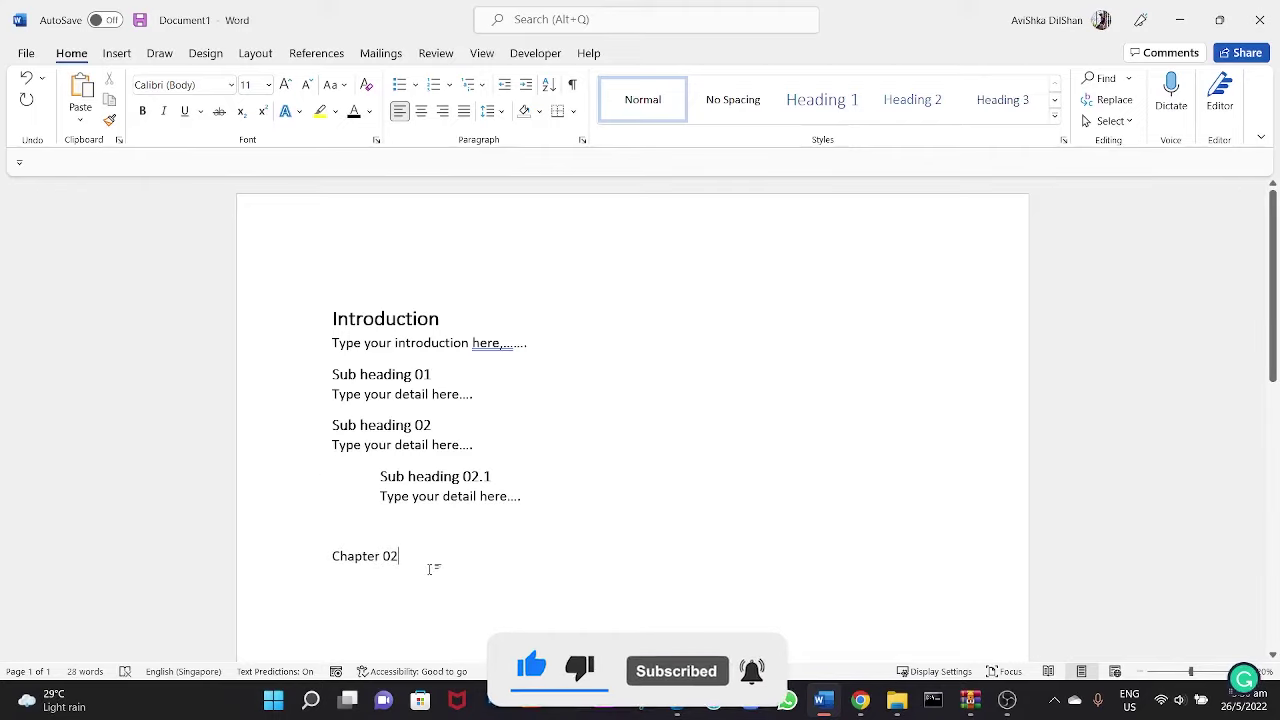
{"action": "left_click", "coordinate": [309, 563]}
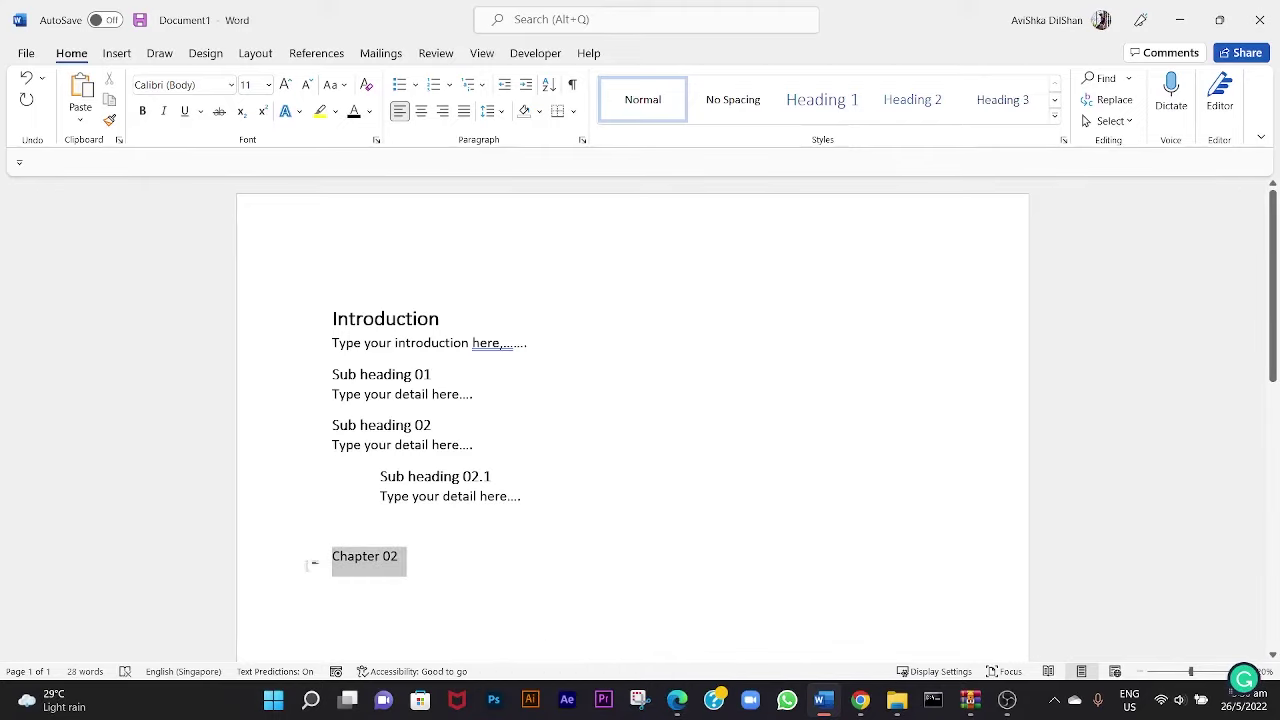
{"action": "left_click", "coordinate": [837, 117]}
{"action": "left_click", "coordinate": [840, 120]}
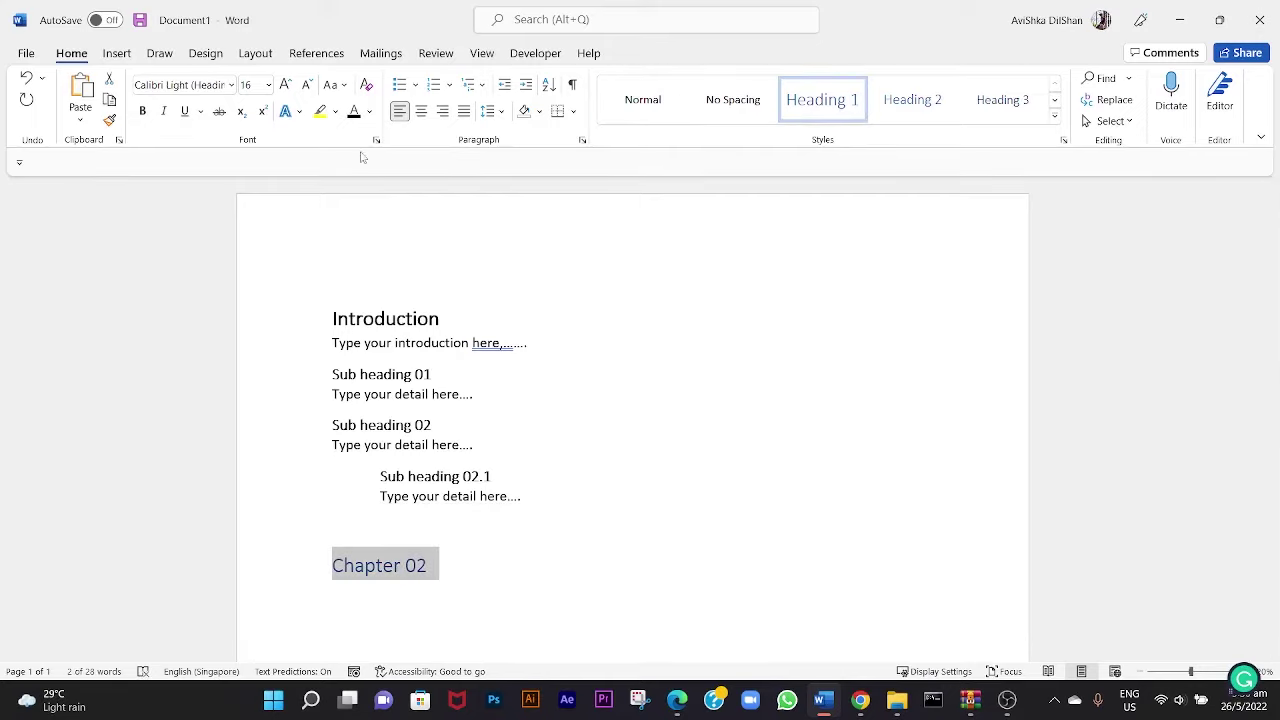
{"action": "left_click", "coordinate": [307, 84]}
{"action": "left_click", "coordinate": [307, 84]}
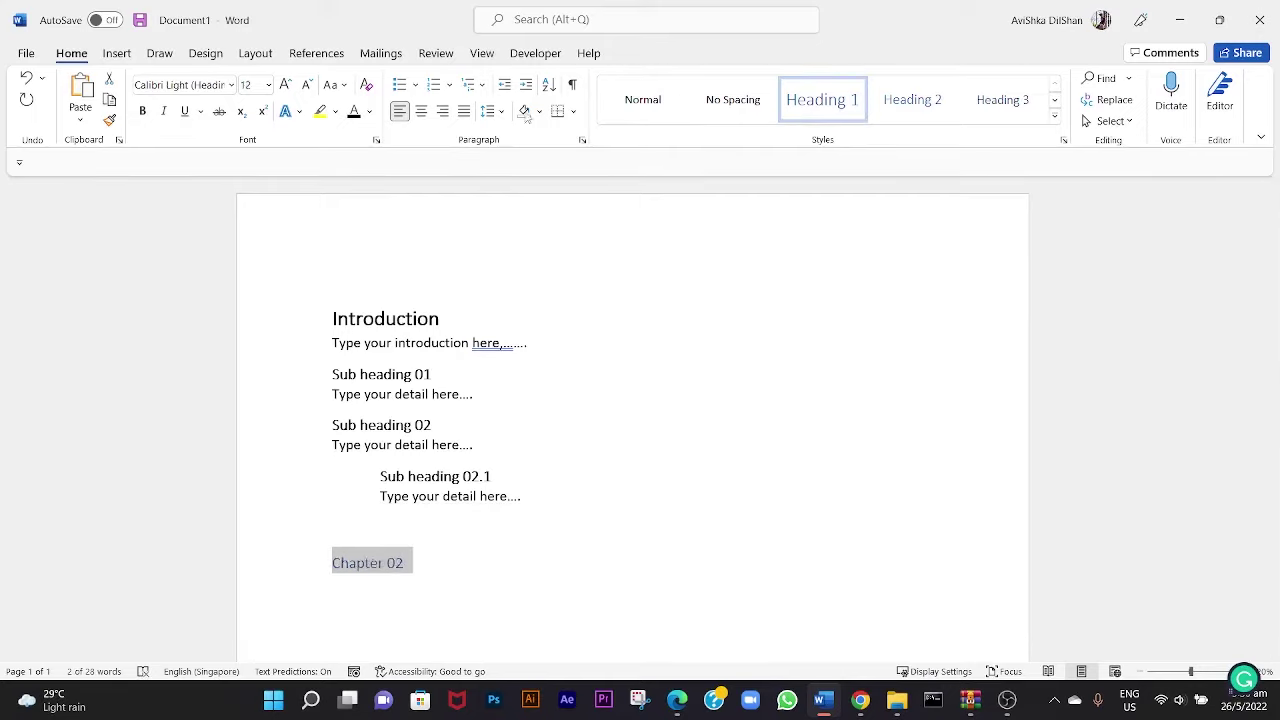
{"action": "left_click", "coordinate": [285, 84]}
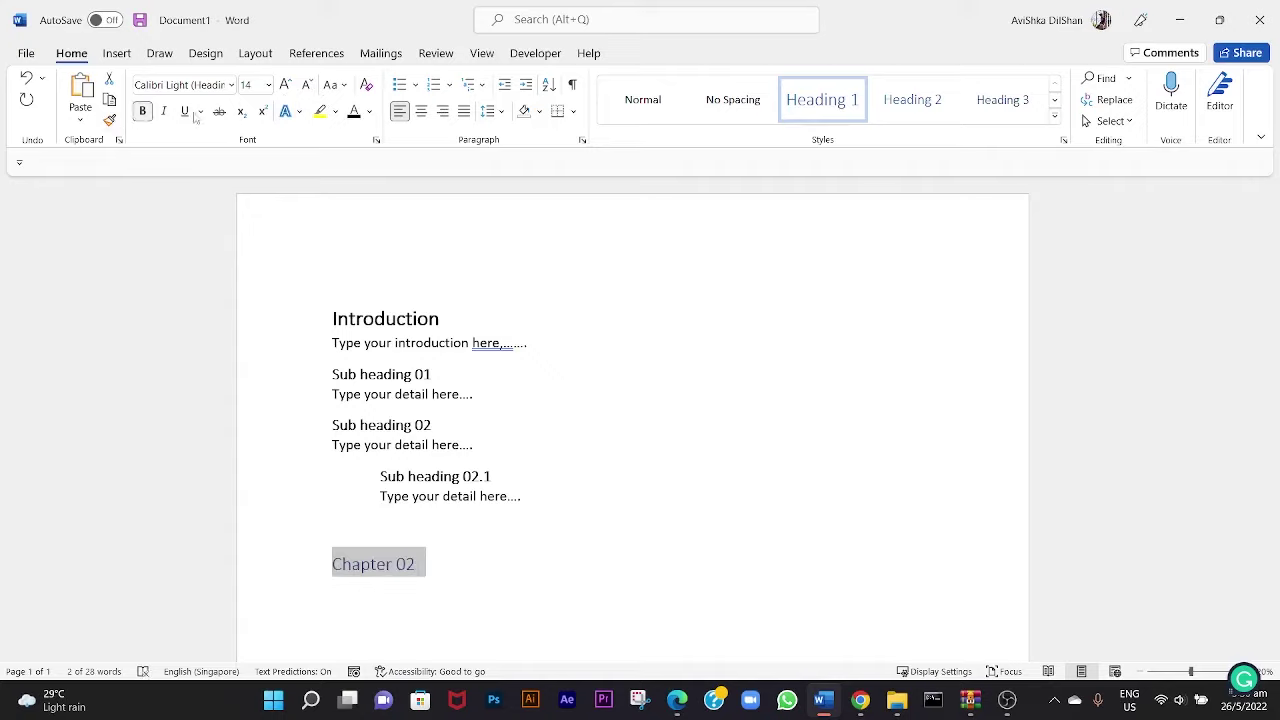
{"action": "left_click", "coordinate": [142, 111]}
{"action": "left_click", "coordinate": [422, 604]}
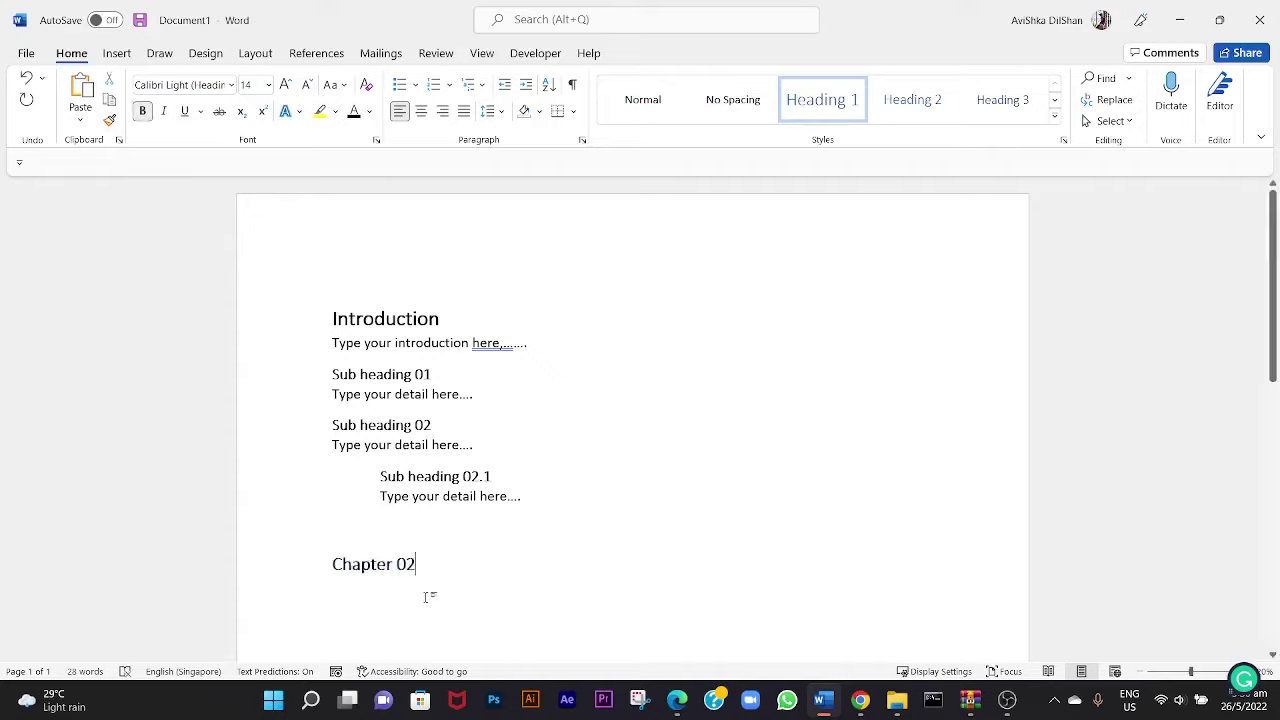
{"action": "left_click", "coordinate": [396, 598]}
{"action": "left_click", "coordinate": [435, 573]}
{"action": "key", "text": "Return"}
Type 'Type your detail here....' under Chapter 02 and begin an empty line after it
{"action": "type", "text": "T"}
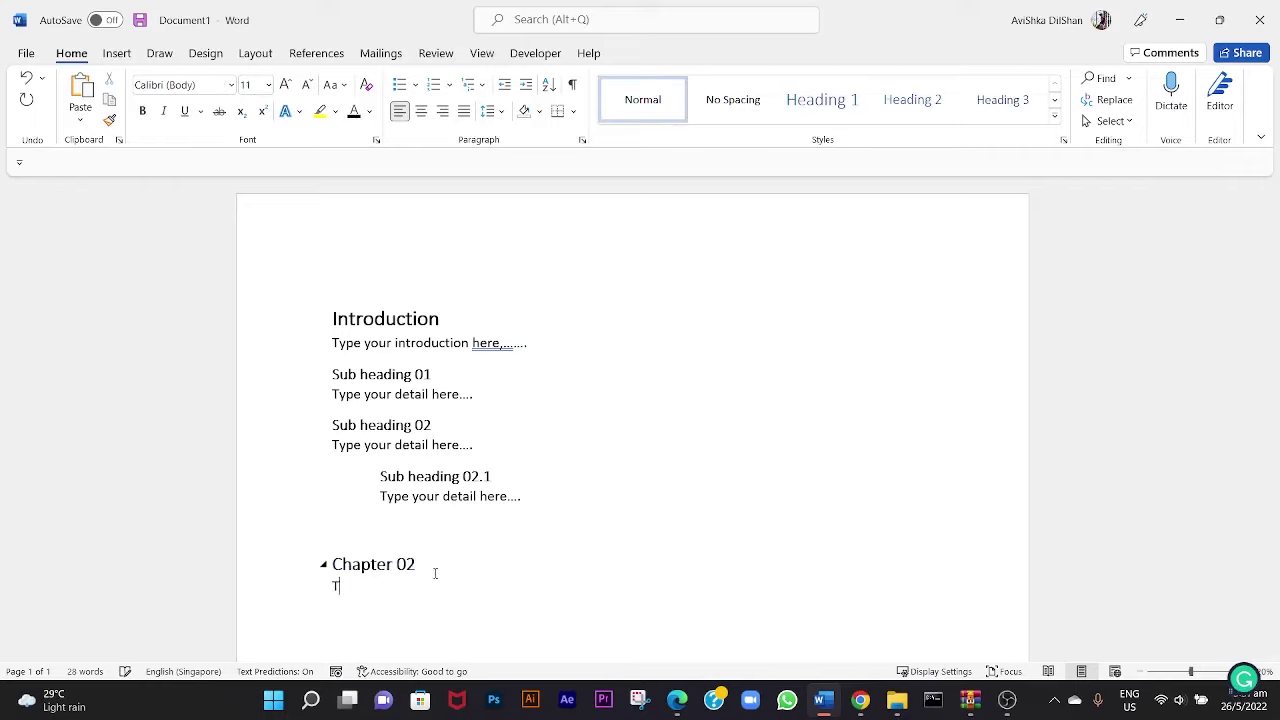
{"action": "type", "text": "ype "}
{"action": "type", "text": "your detail"}
{"action": "type", "text": " here..."}
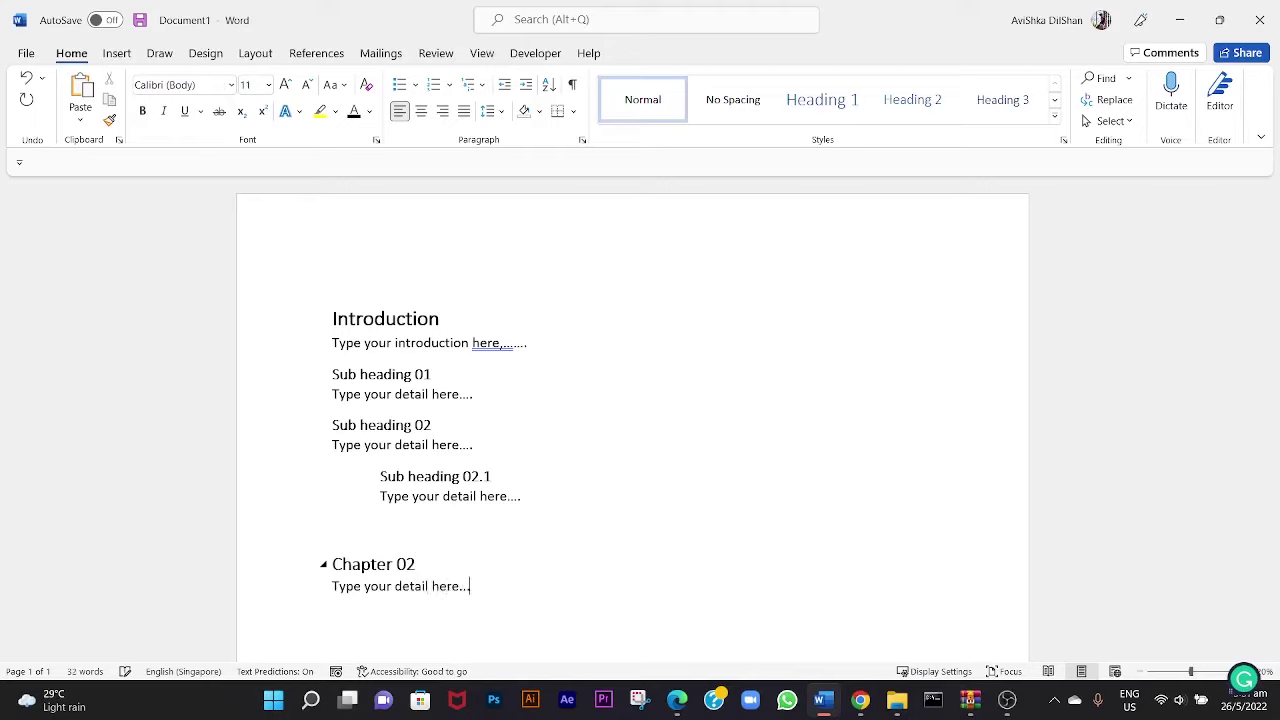
{"action": "type", "text": "."}
{"action": "key", "text": "Return"}
{"action": "scroll", "coordinate": [369, 589], "scroll_direction": "down", "scroll_amount": 1}
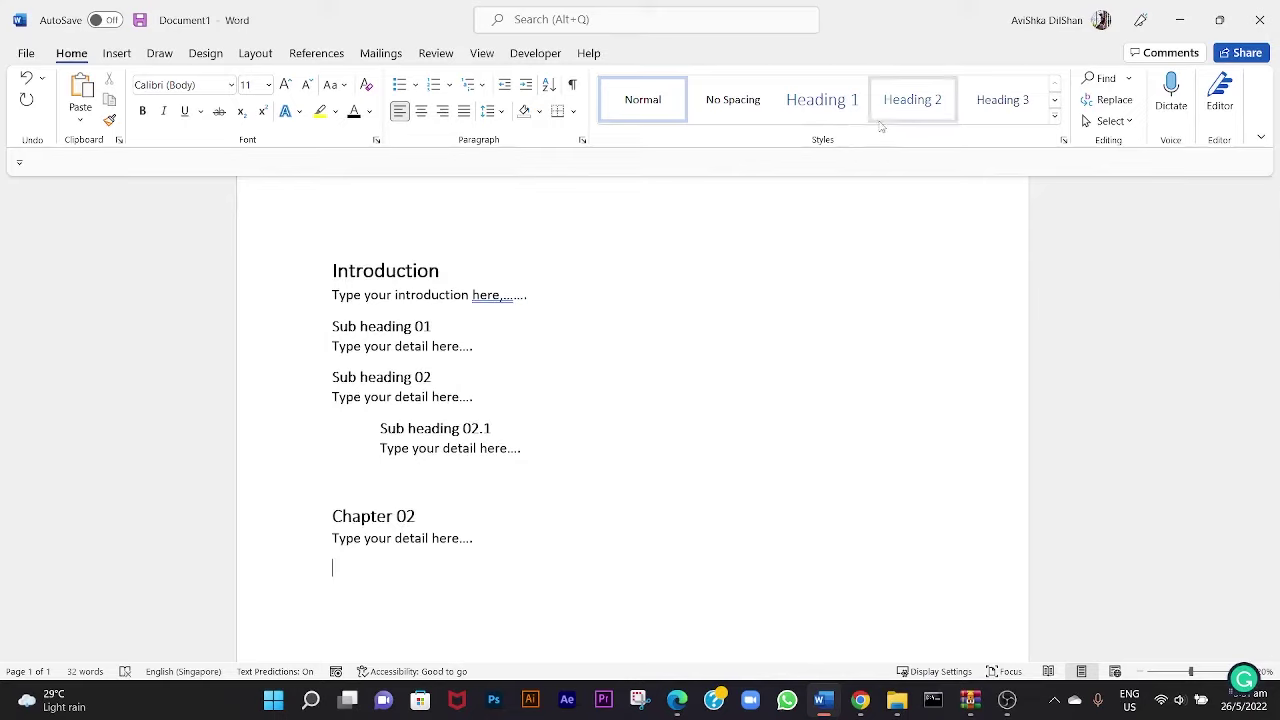
{"action": "left_click", "coordinate": [1055, 118]}
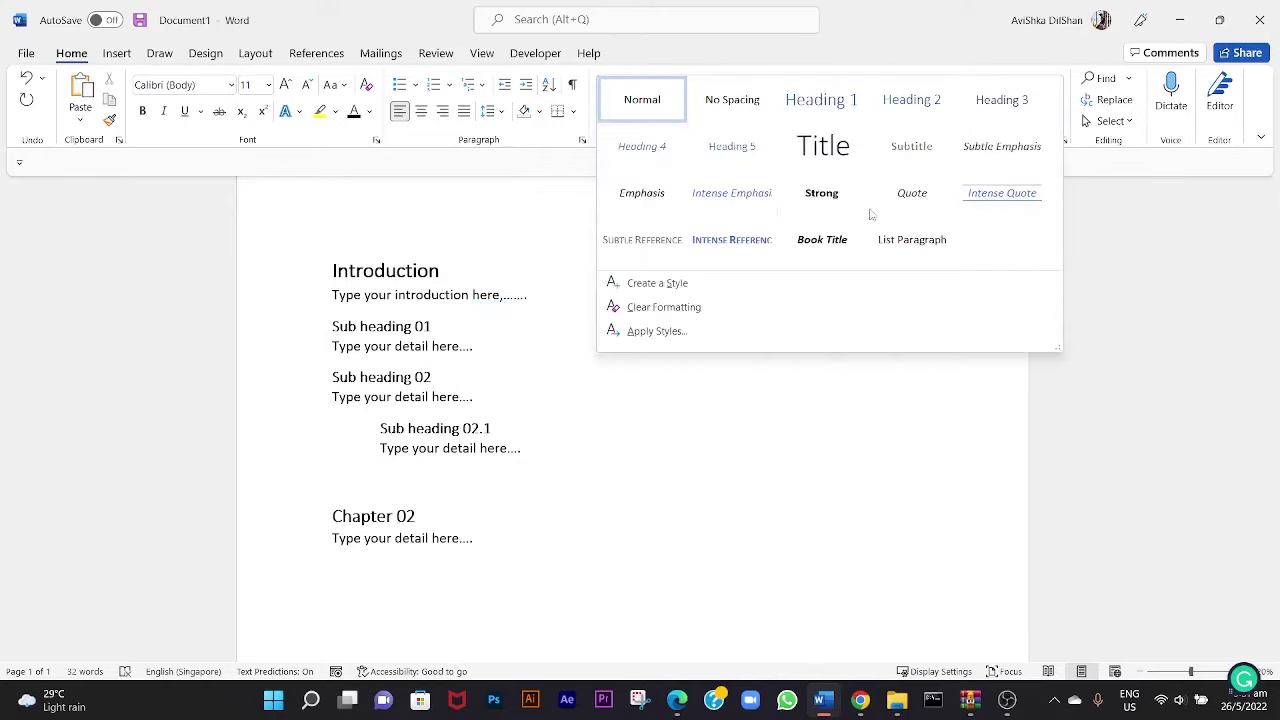
{"action": "left_click", "coordinate": [1009, 58]}
{"action": "scroll", "coordinate": [596, 446], "scroll_direction": "up", "scroll_amount": 1}
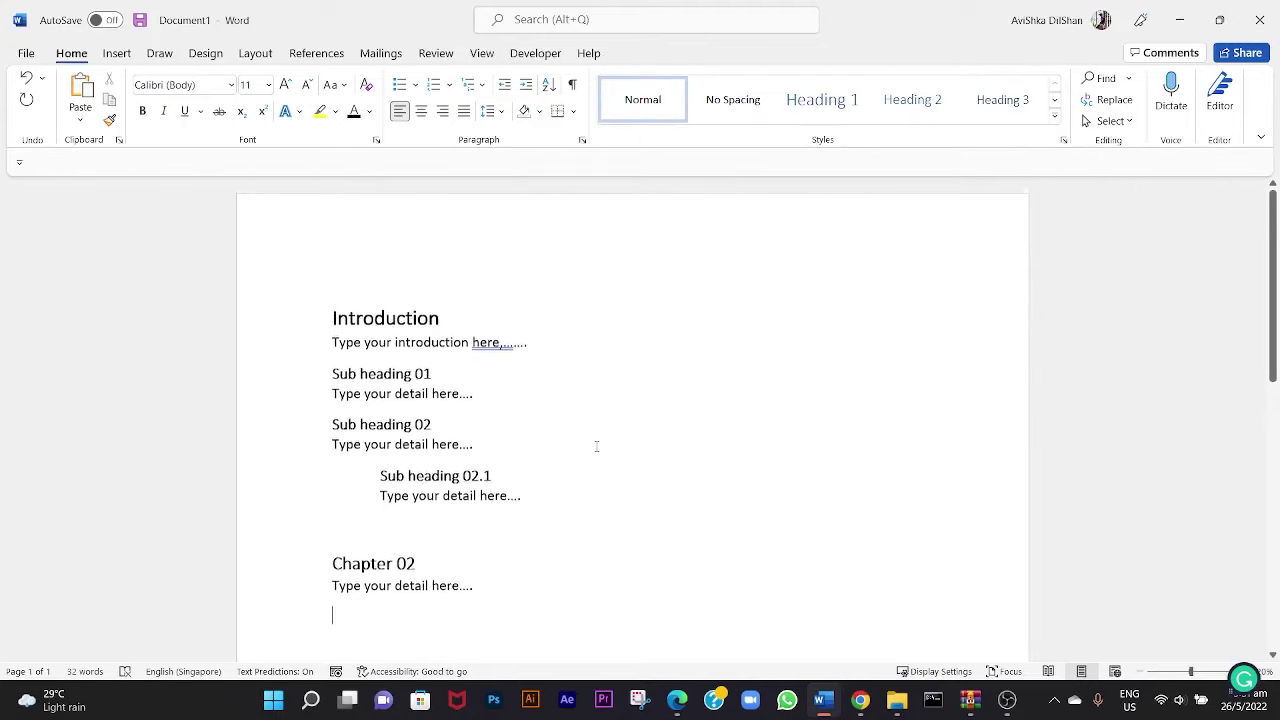
Add two blank lines above Introduction and insert an Automatic Table 2 table of contents there
{"action": "left_click", "coordinate": [391, 255]}
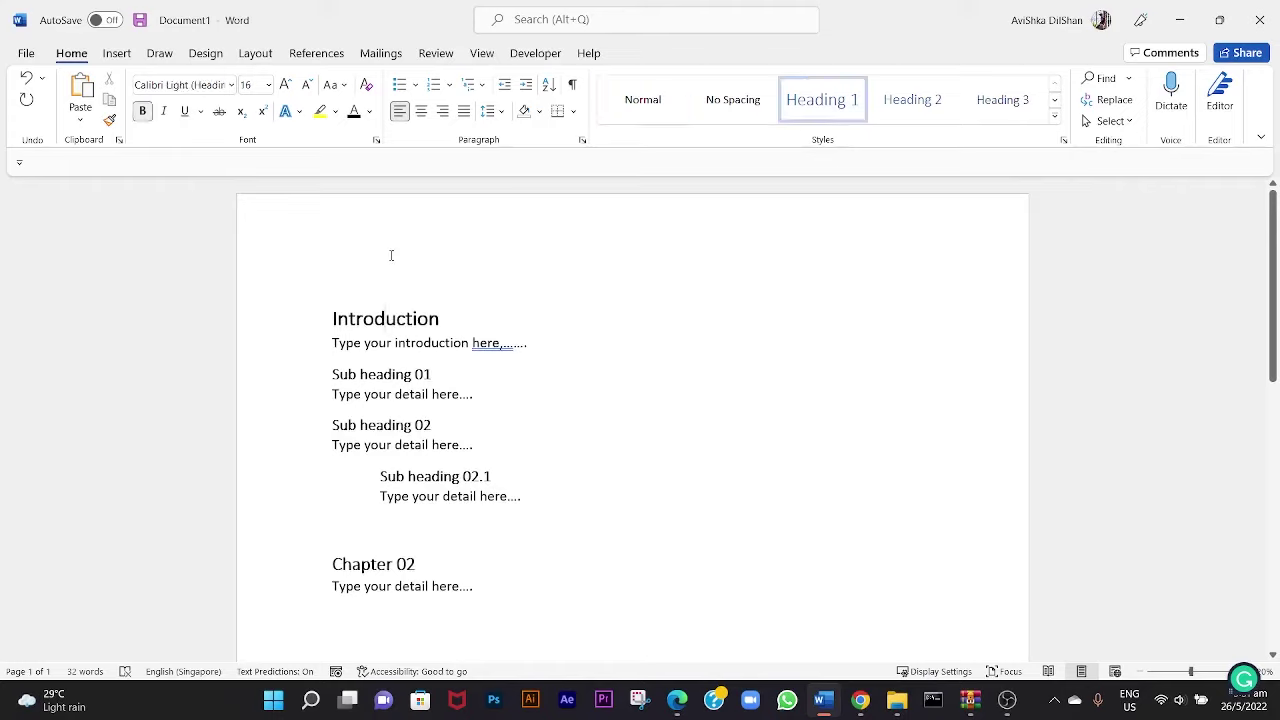
{"action": "left_click", "coordinate": [323, 319]}
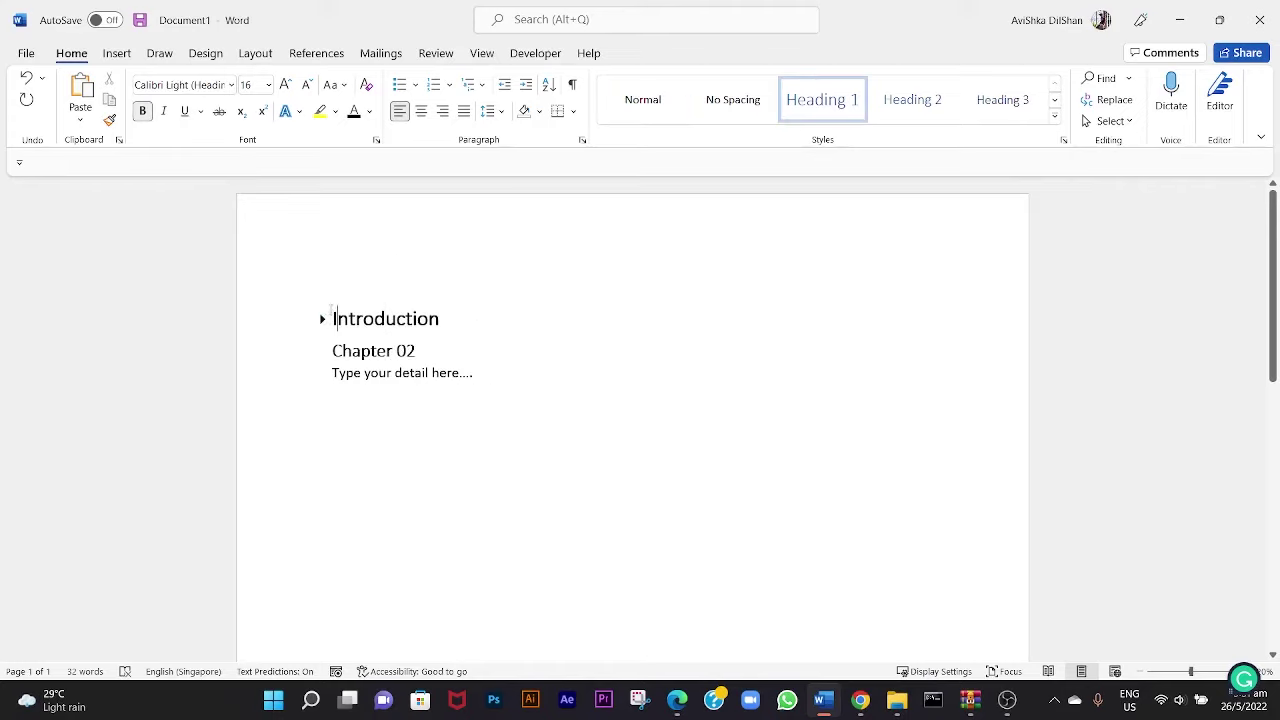
{"action": "left_click", "coordinate": [322, 319]}
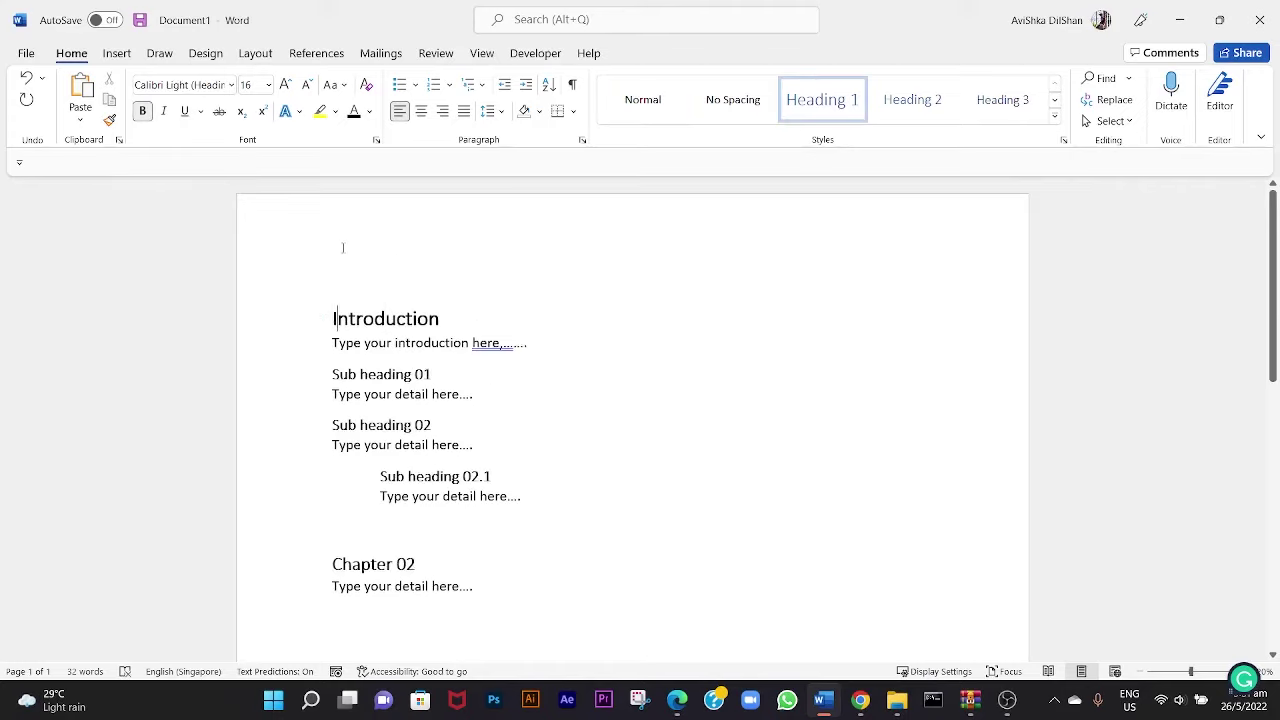
{"action": "key", "text": "Return"}
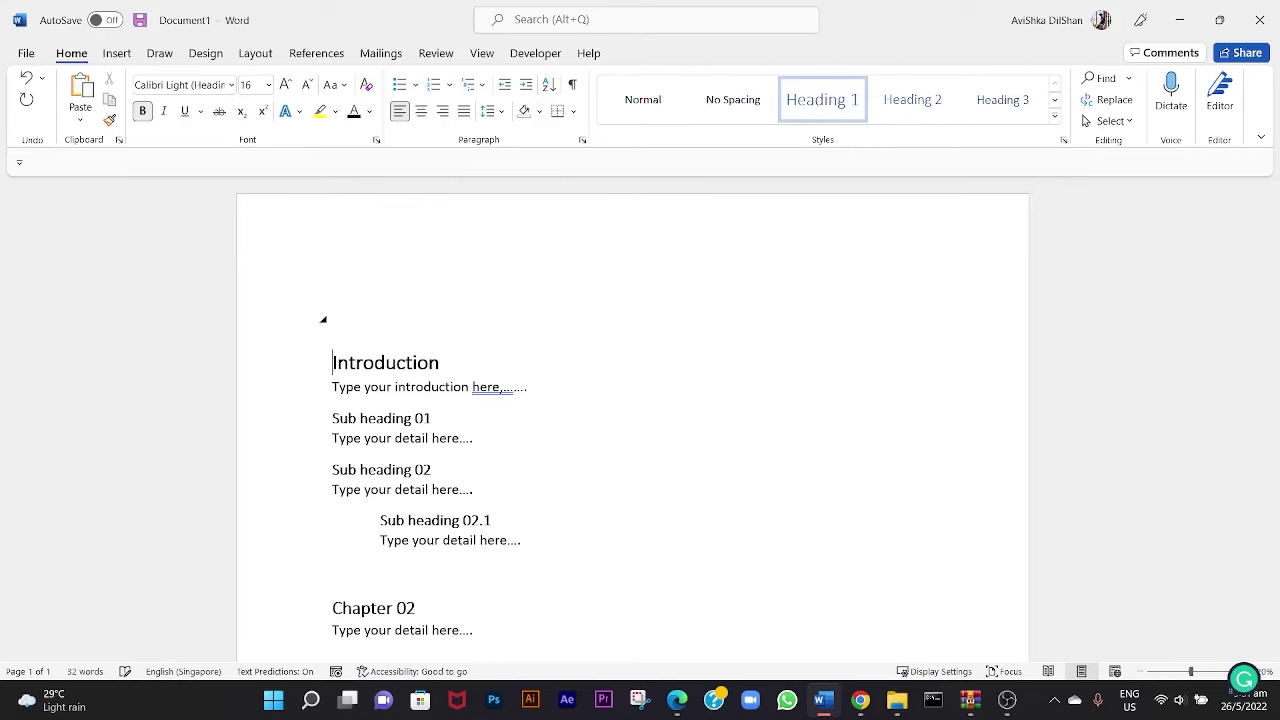
{"action": "key", "text": "Return"}
{"action": "left_click", "coordinate": [117, 53]}
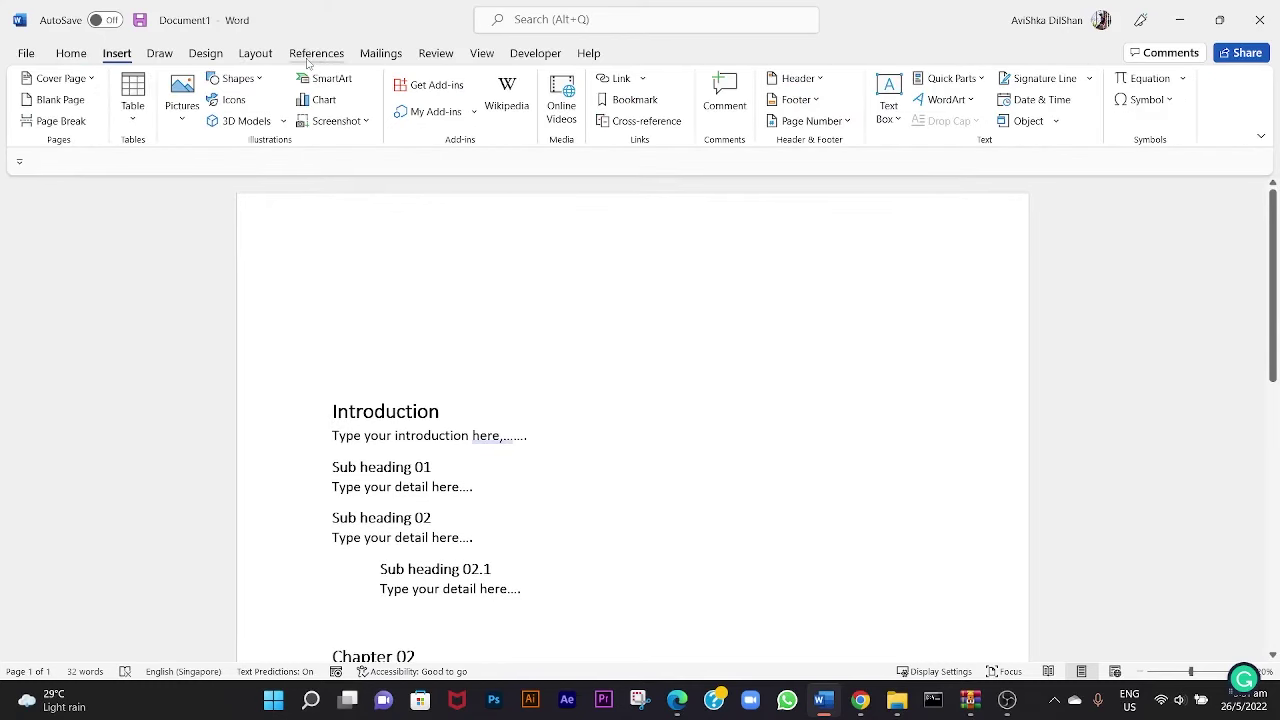
{"action": "left_click", "coordinate": [310, 56]}
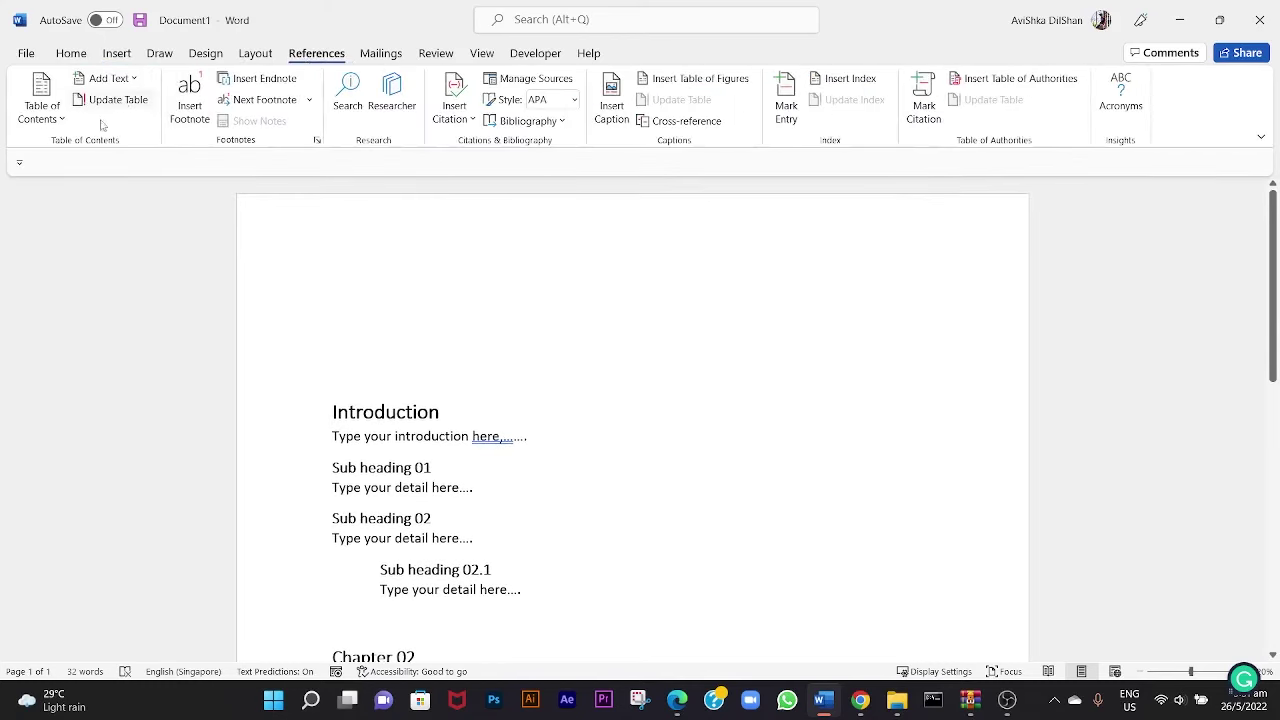
{"action": "left_click", "coordinate": [45, 118]}
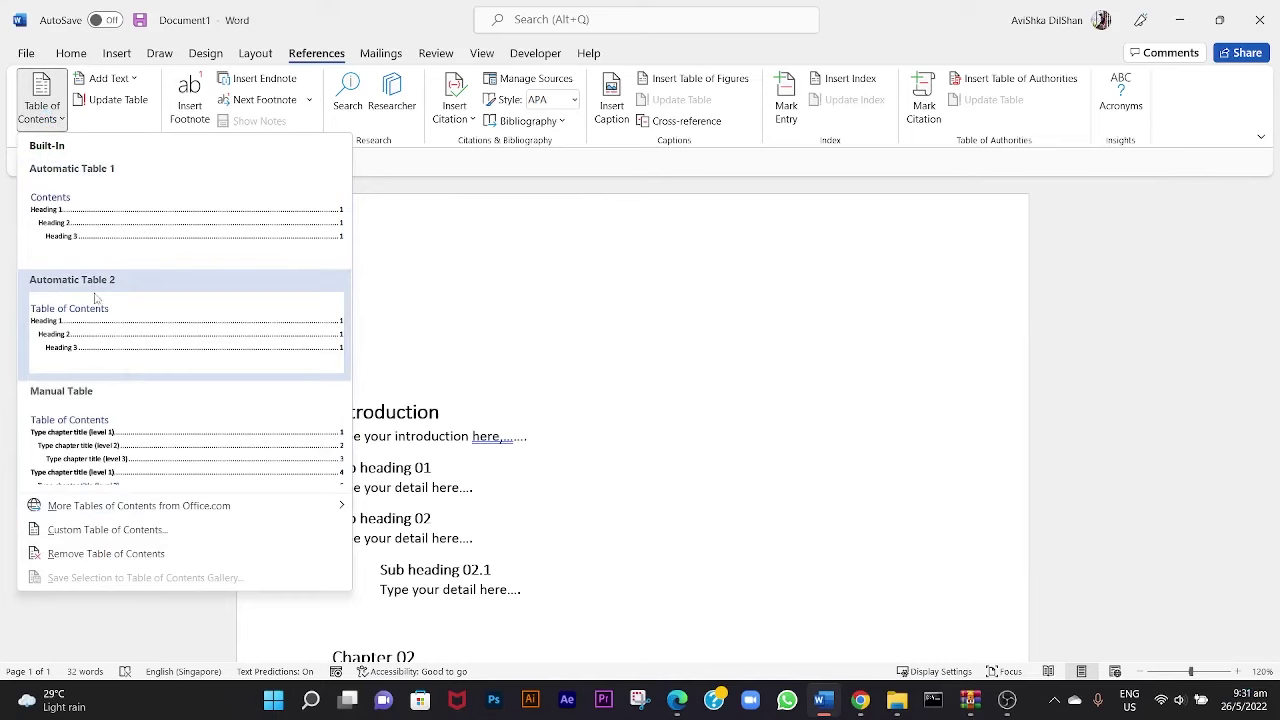
{"action": "left_click", "coordinate": [96, 298]}
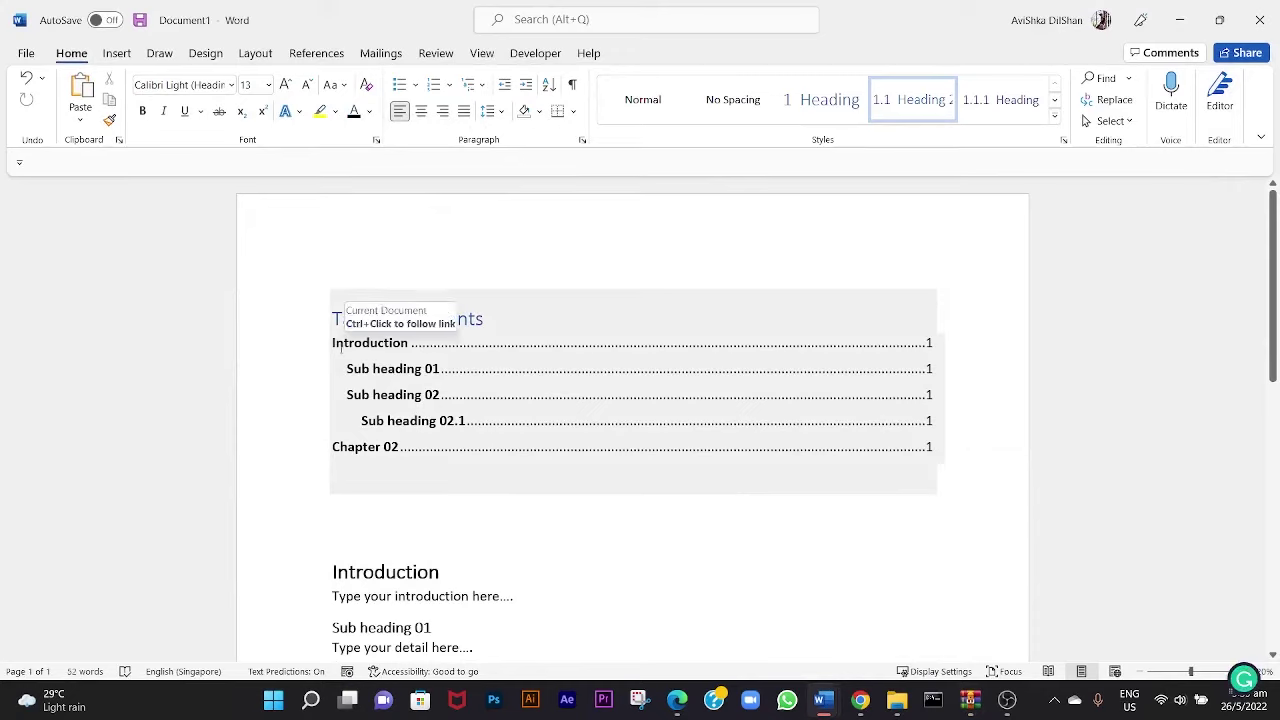
{"action": "left_click", "coordinate": [823, 700]}
{"action": "left_click", "coordinate": [878, 640]}
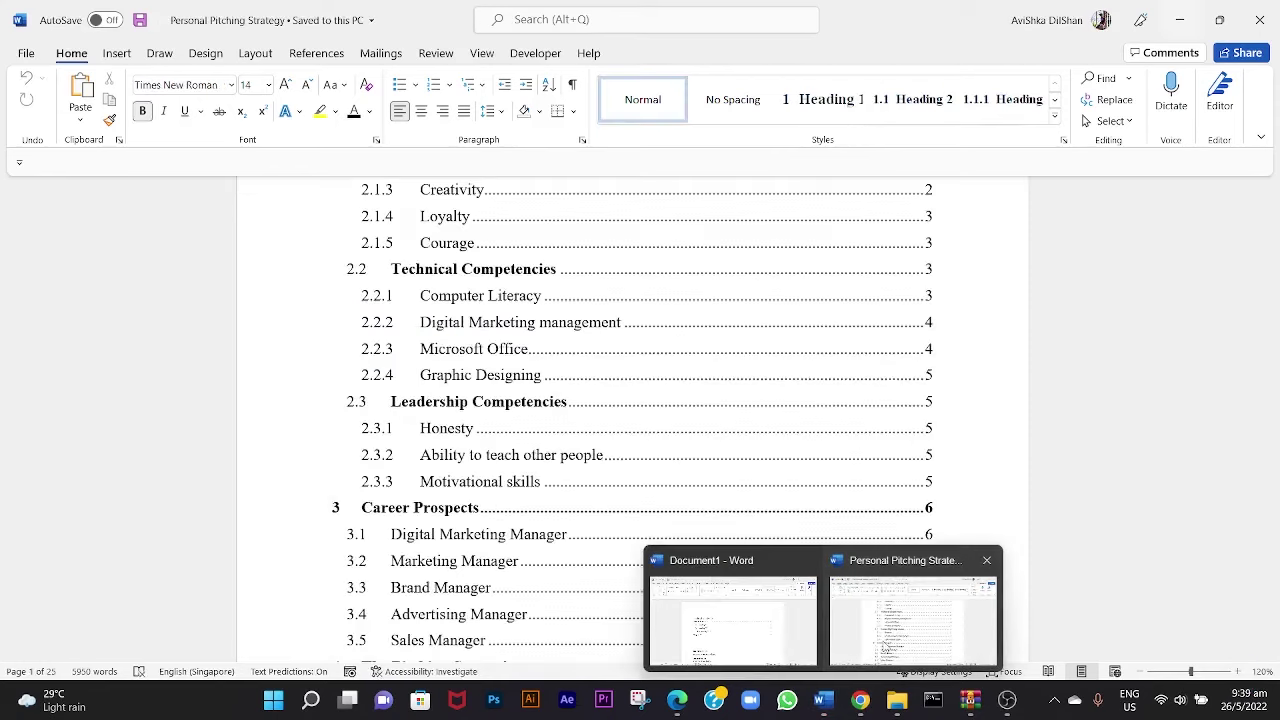
{"action": "scroll", "coordinate": [374, 290], "scroll_direction": "up", "scroll_amount": 3}
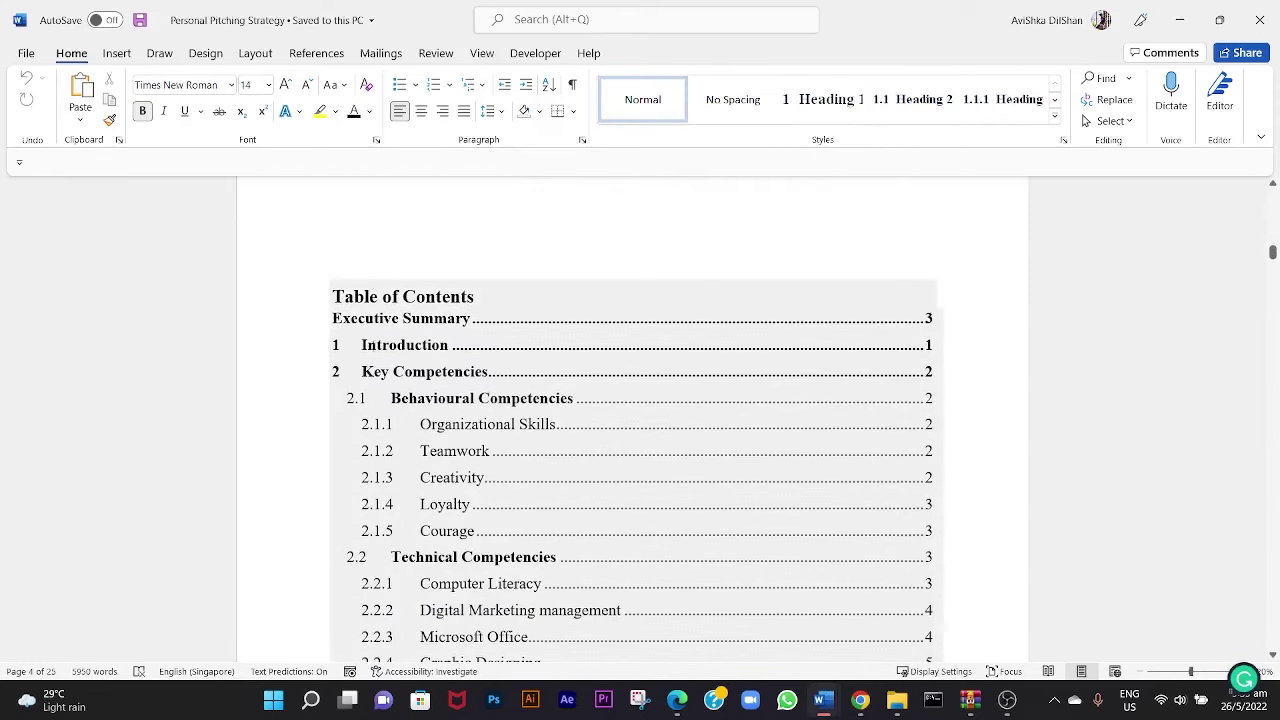
{"action": "scroll", "coordinate": [409, 353], "scroll_direction": "down", "scroll_amount": 2}
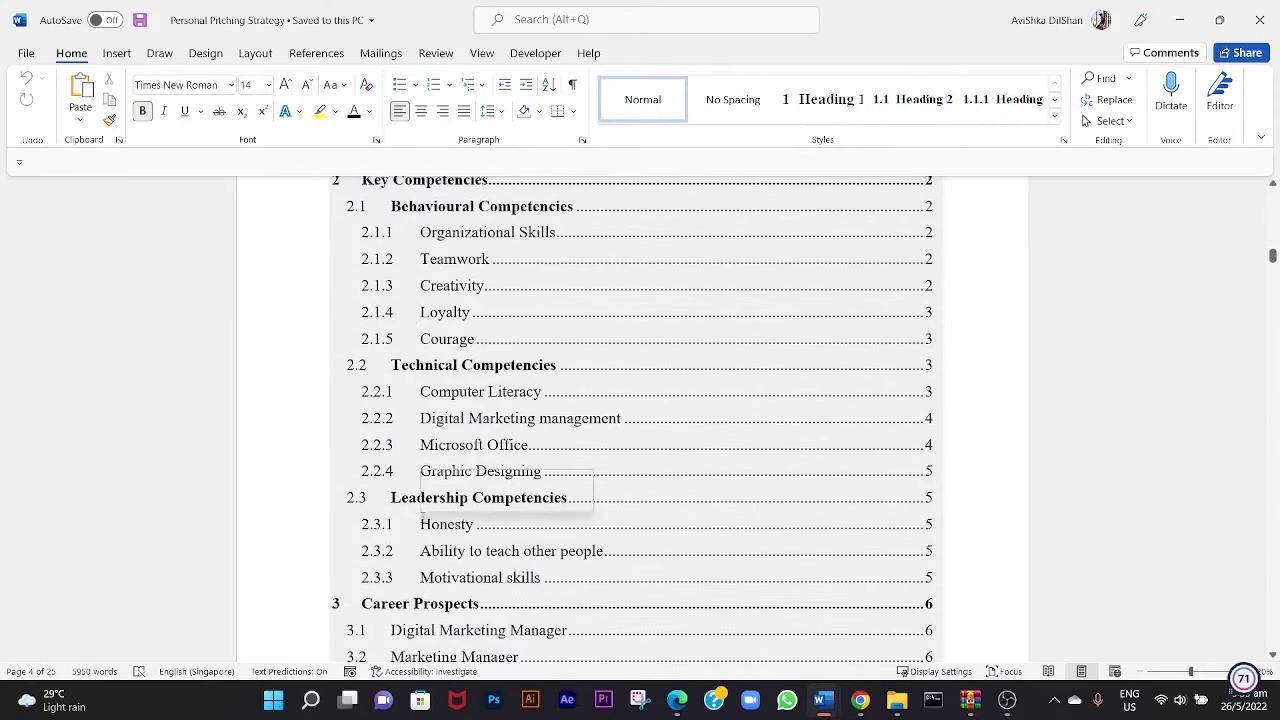
{"action": "left_click", "coordinate": [1178, 8]}
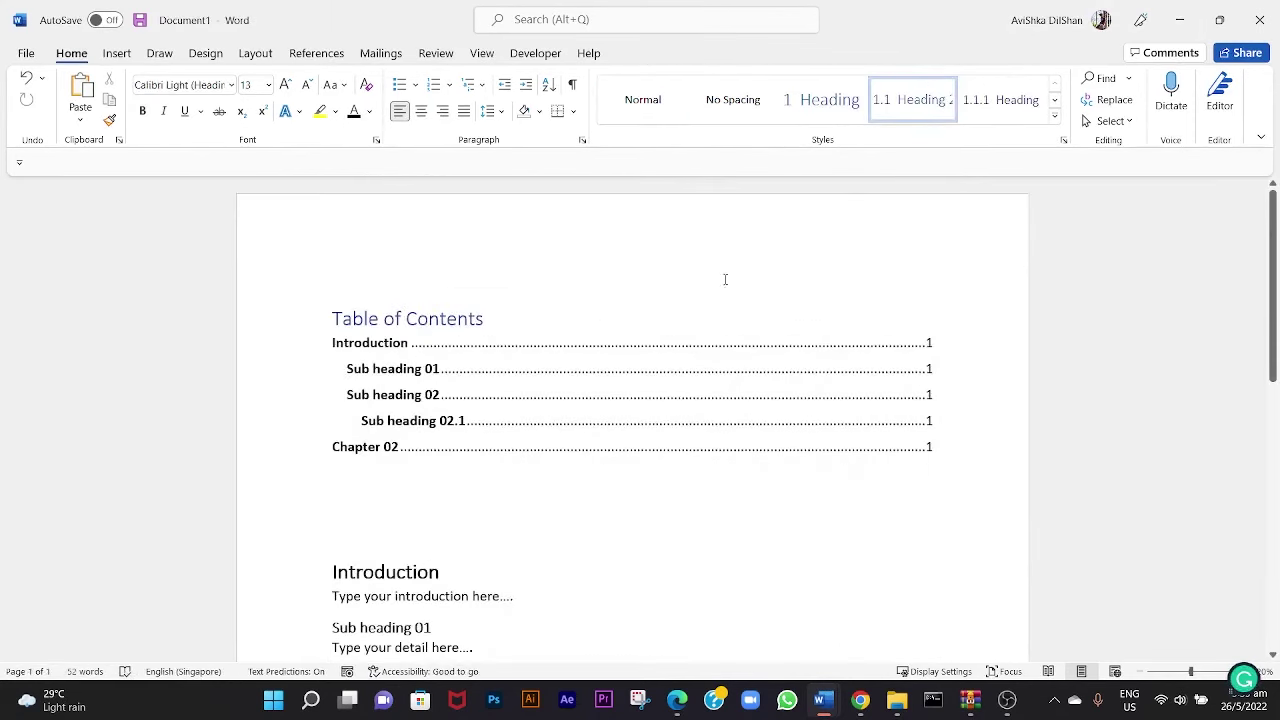
Select the Introduction, Sub heading 01, Sub heading 02, Sub heading 02.1 and Chapter 02 headings together
{"action": "scroll", "coordinate": [560, 517], "scroll_direction": "down", "scroll_amount": 3}
{"action": "scroll", "coordinate": [503, 465], "scroll_direction": "down", "scroll_amount": 3}
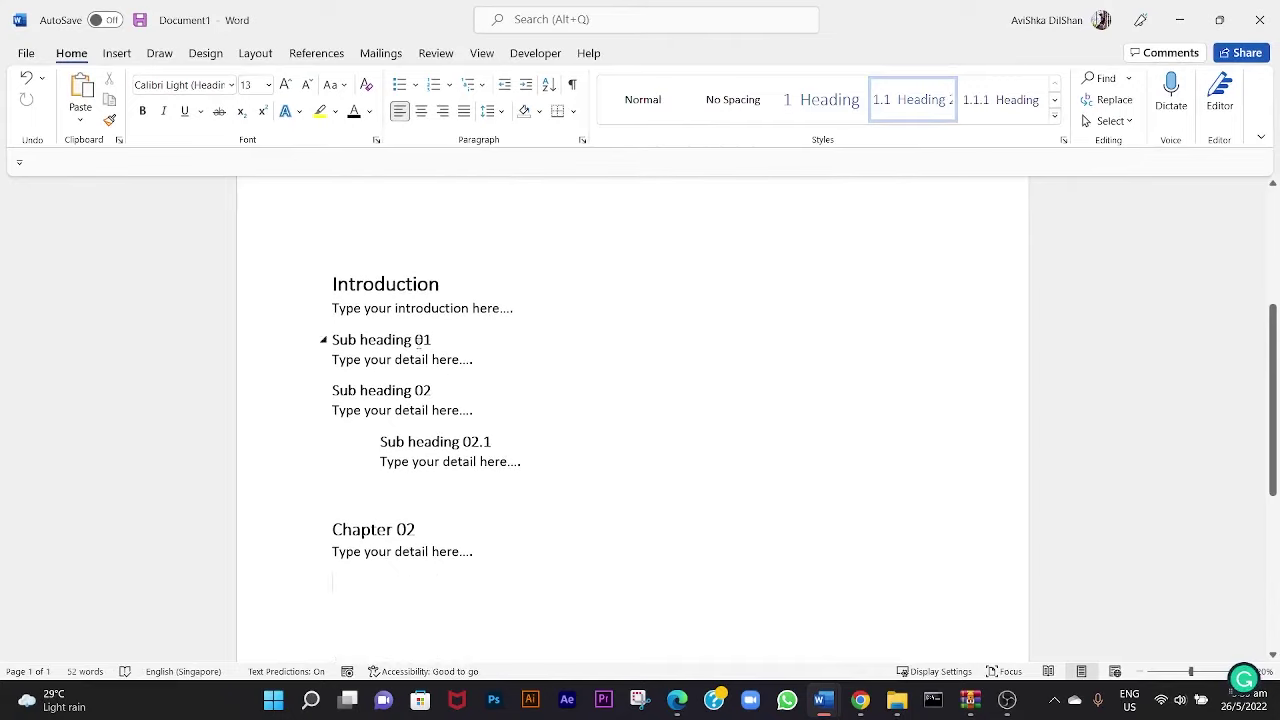
{"action": "double_click", "coordinate": [334, 284]}
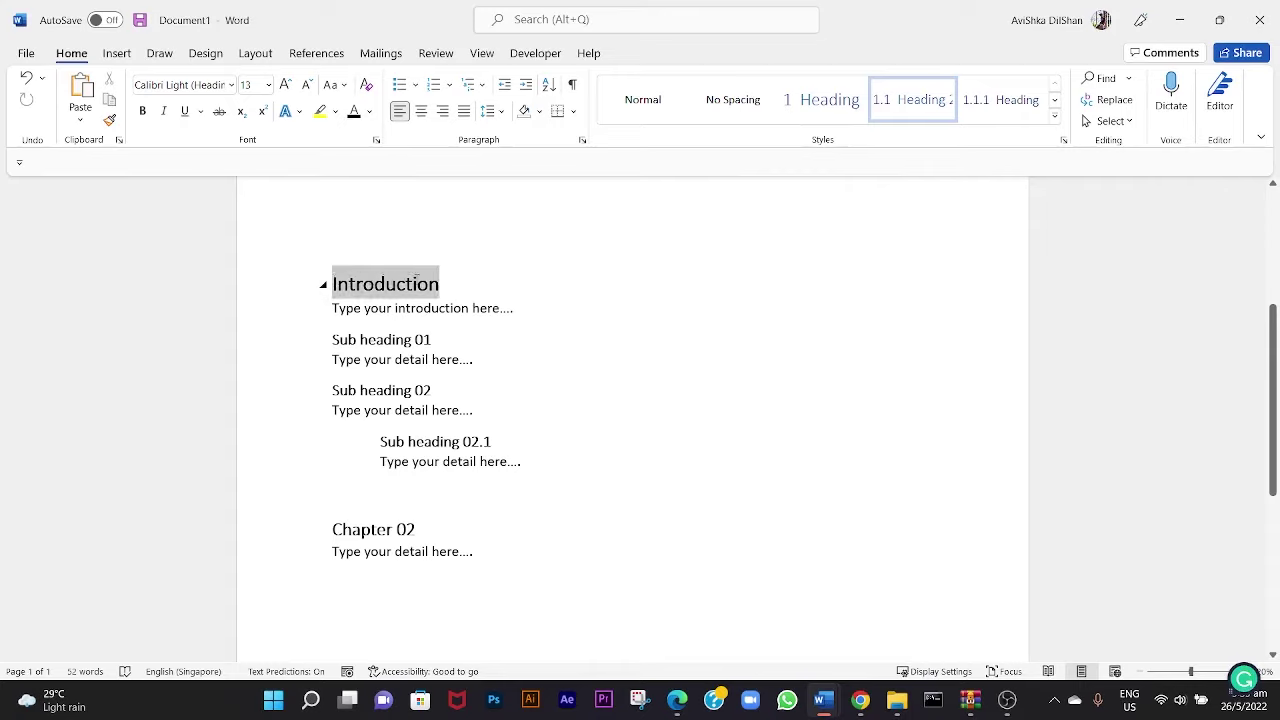
{"action": "left_click_drag", "start_coordinate": [336, 339], "coordinate": [445, 340], "text": "ctrl"}
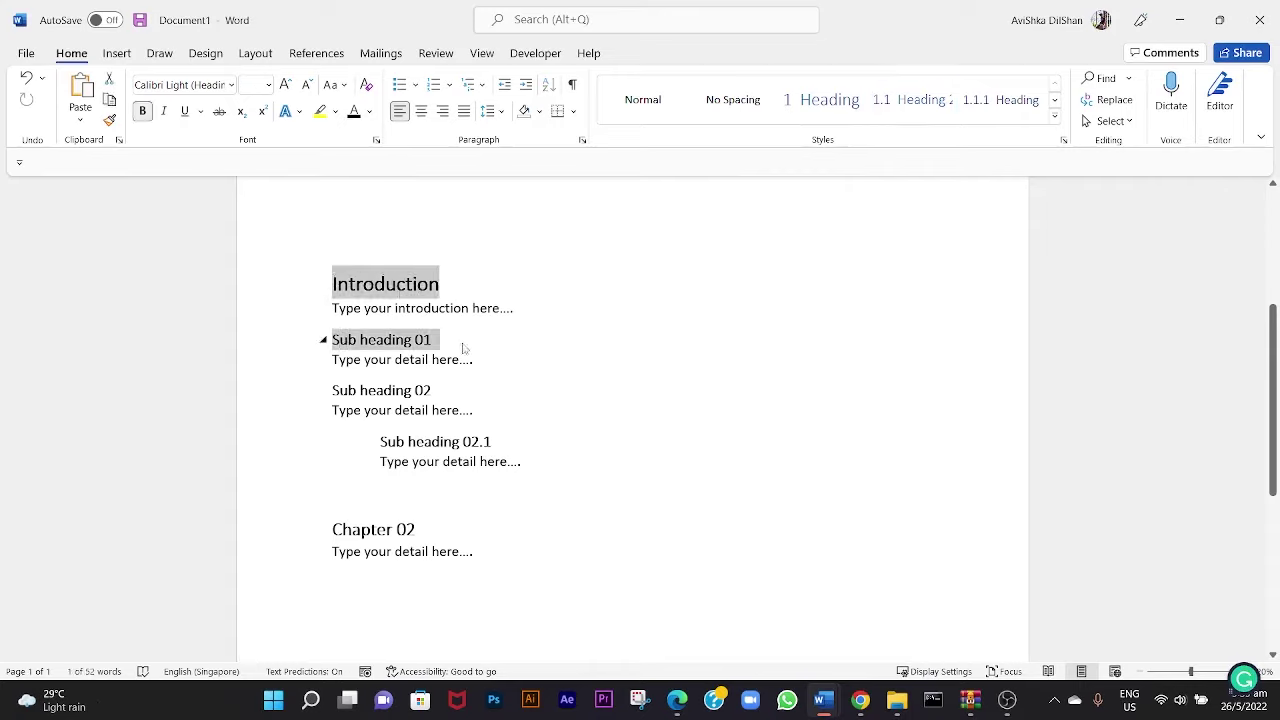
{"action": "left_click_drag", "start_coordinate": [331, 391], "coordinate": [440, 391], "text": "ctrl"}
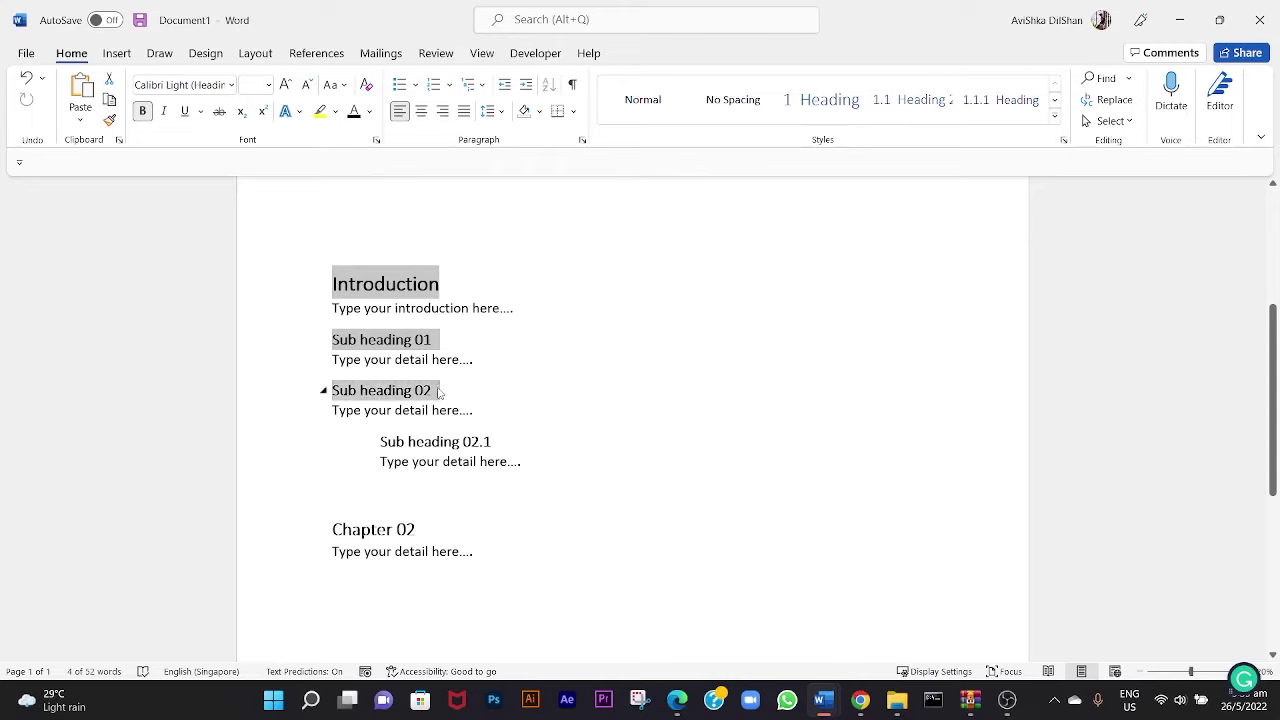
{"action": "left_click_drag", "start_coordinate": [381, 441], "coordinate": [500, 441], "text": "ctrl"}
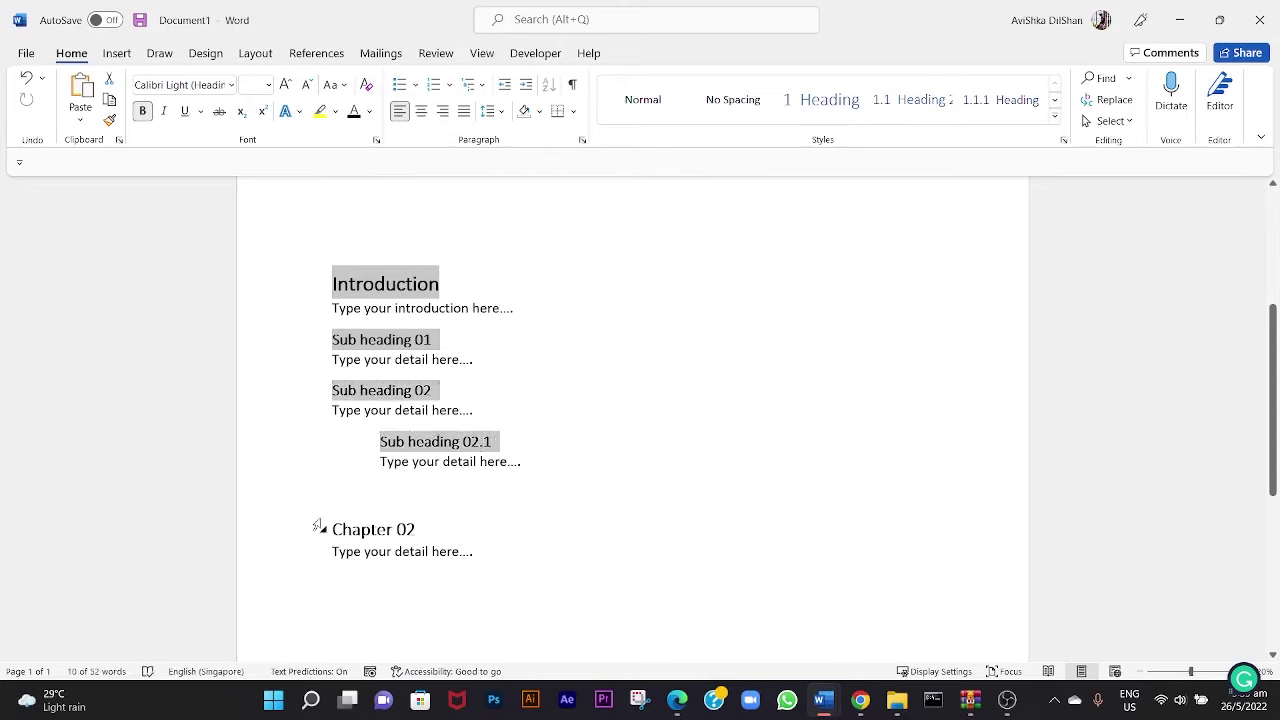
{"action": "left_click_drag", "start_coordinate": [333, 529], "coordinate": [477, 530], "text": "ctrl"}
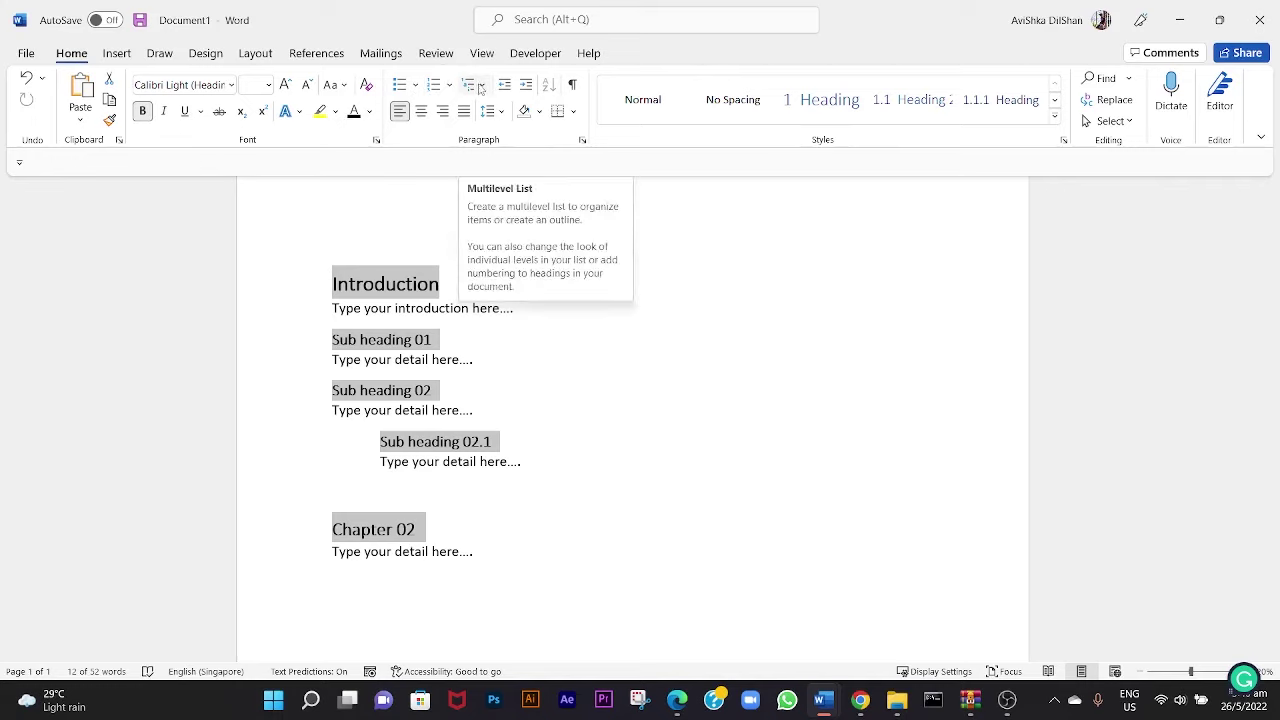
Apply the 1 Heading 1 / 1.1 Heading 2 / 1.1.1 Heading 3 multilevel list to the selected headings
{"action": "left_click", "coordinate": [480, 86]}
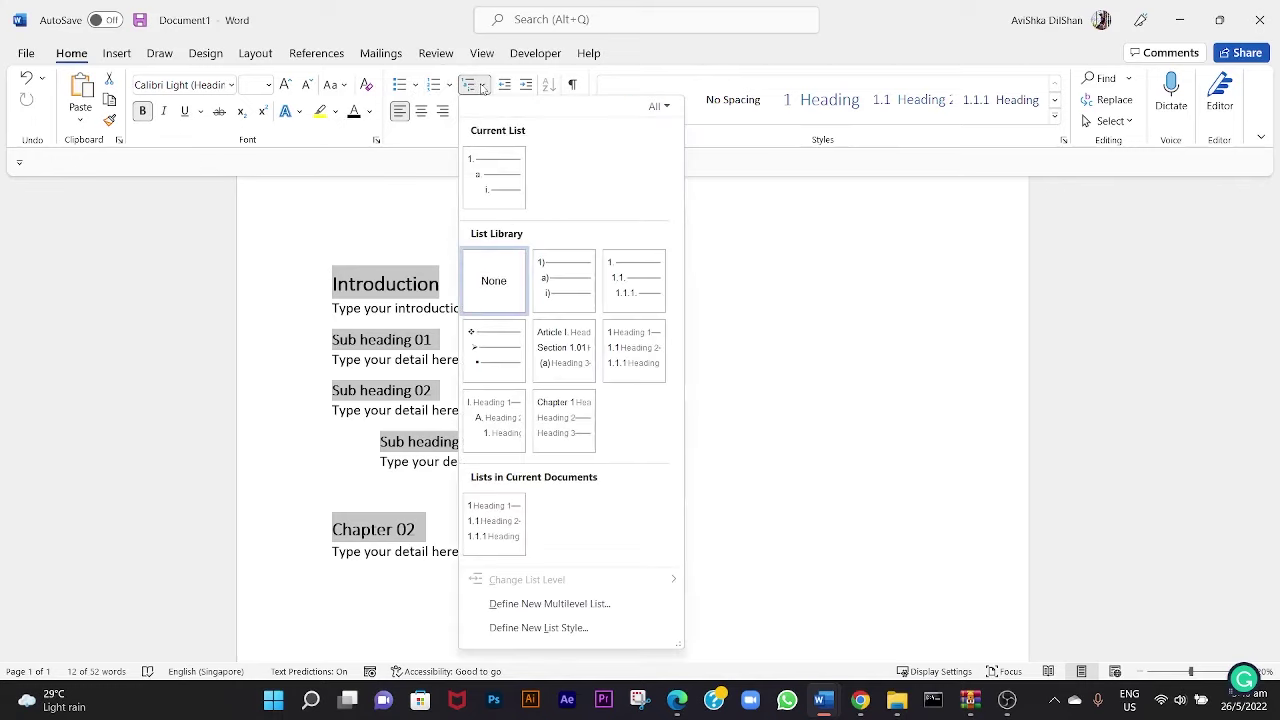
{"action": "mouse_move", "coordinate": [636, 338]}
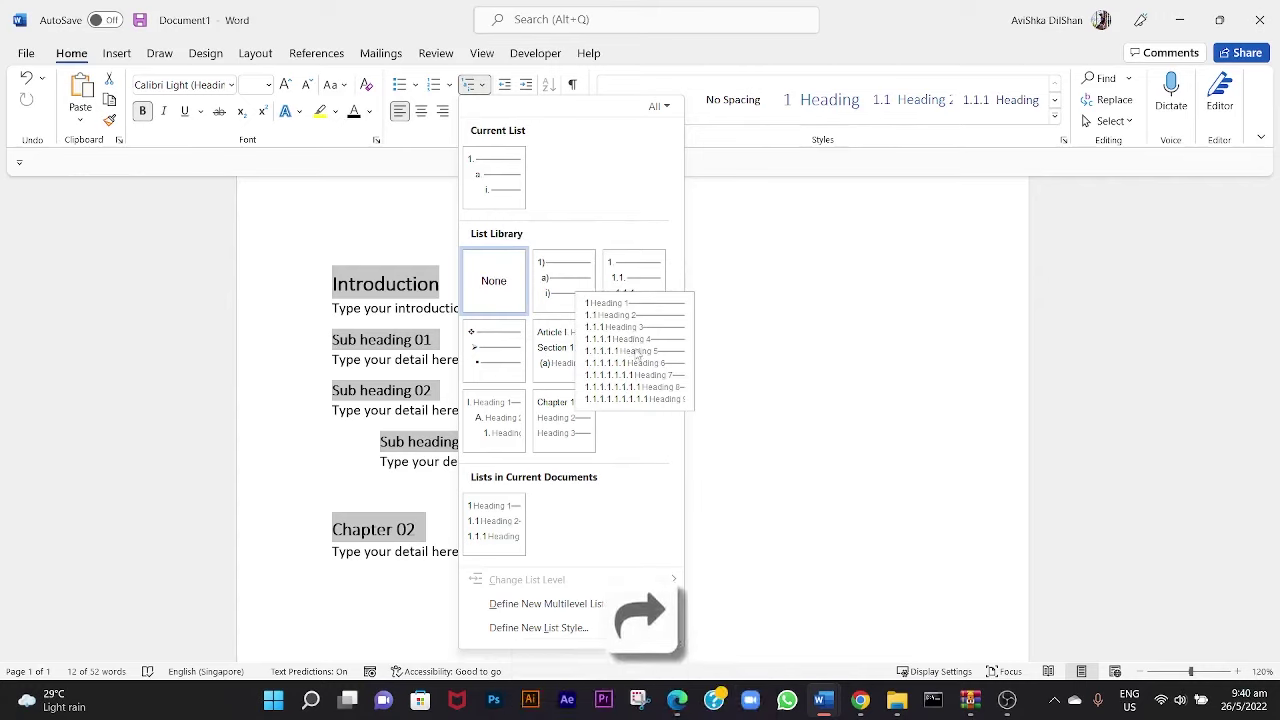
{"action": "left_click", "coordinate": [636, 350]}
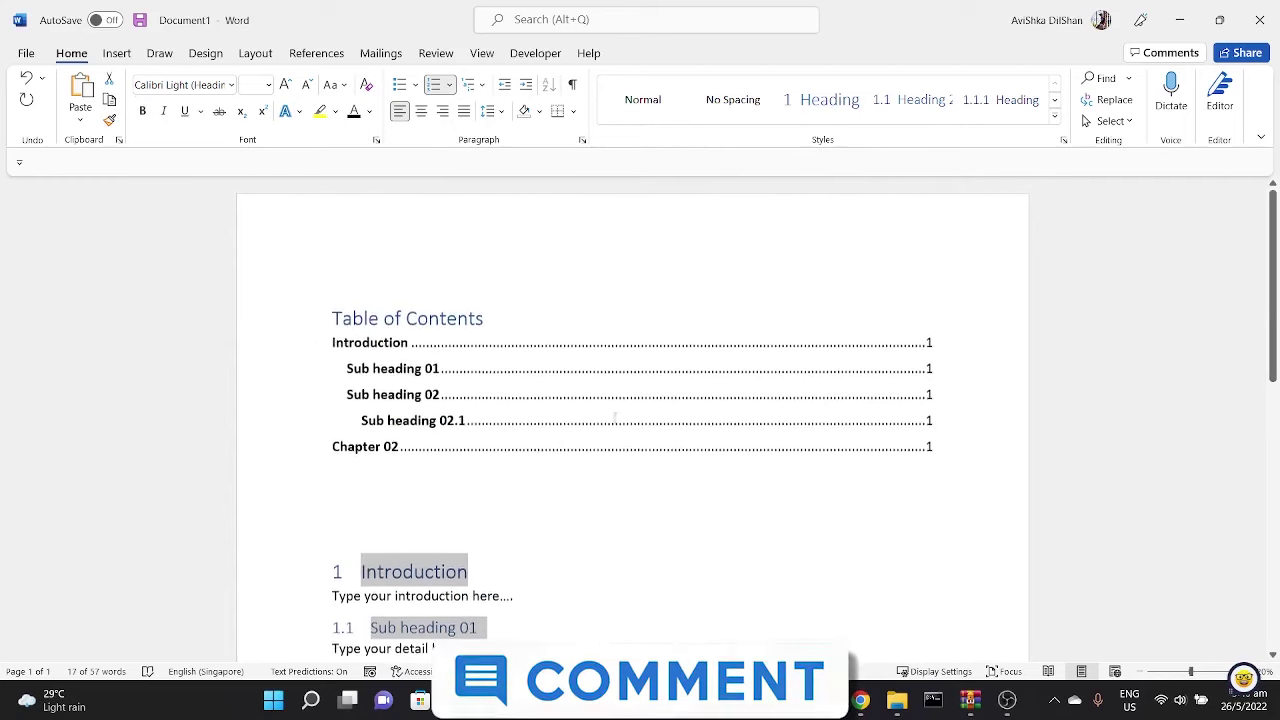
{"action": "left_click", "coordinate": [411, 361]}
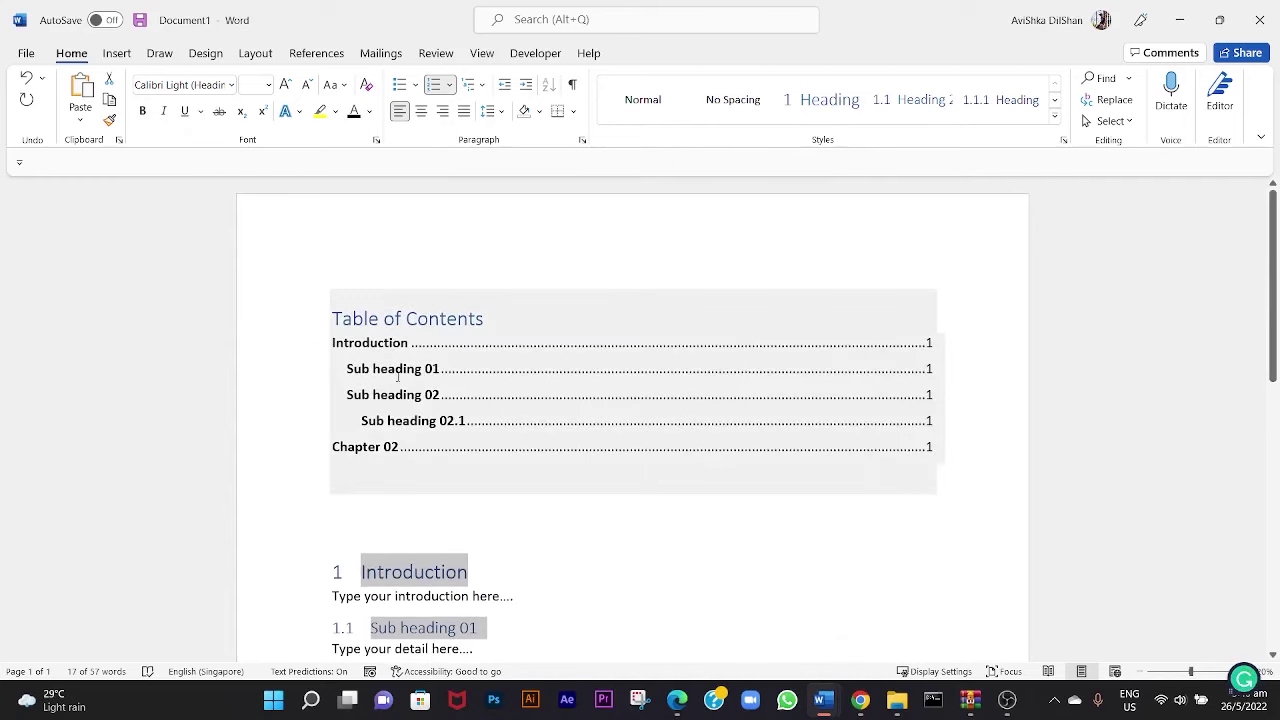
Update the entire Table of Contents so it lists headings 1, 1.1, 1.2, 1.2.1 and 2
{"action": "left_click", "coordinate": [486, 318]}
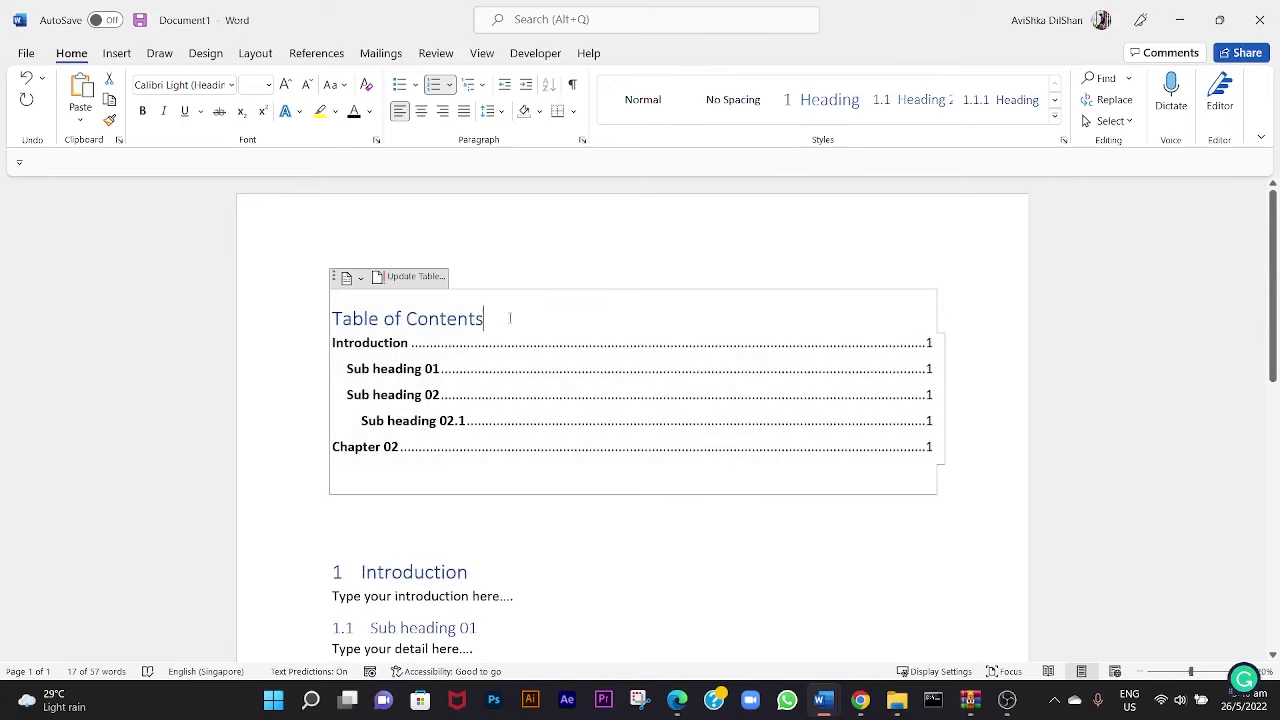
{"action": "left_click", "coordinate": [408, 280]}
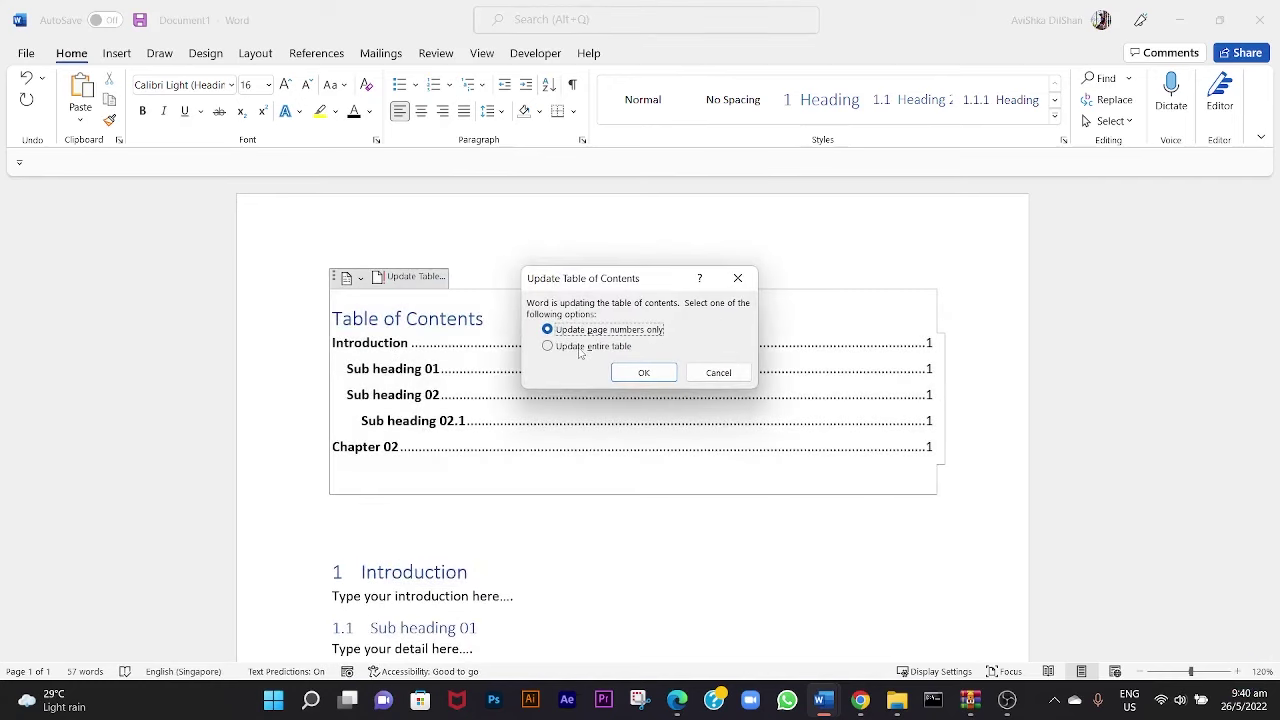
{"action": "left_click", "coordinate": [592, 346]}
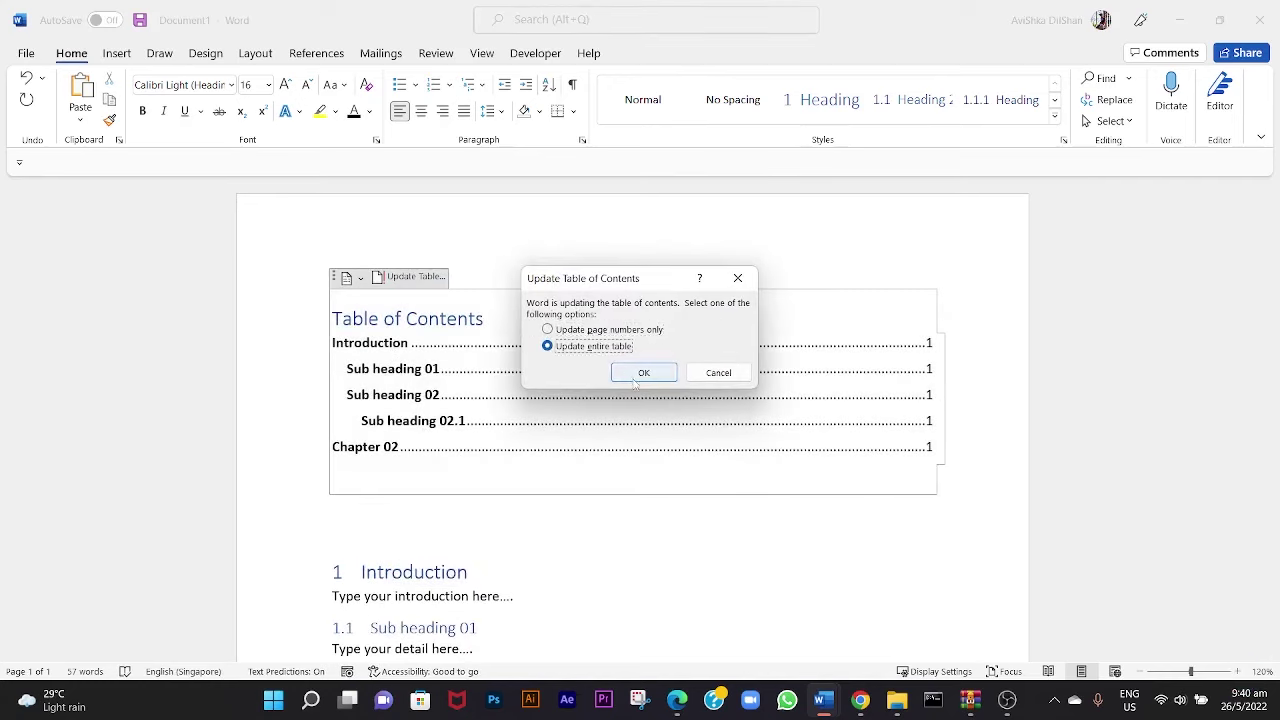
{"action": "left_click", "coordinate": [640, 374]}
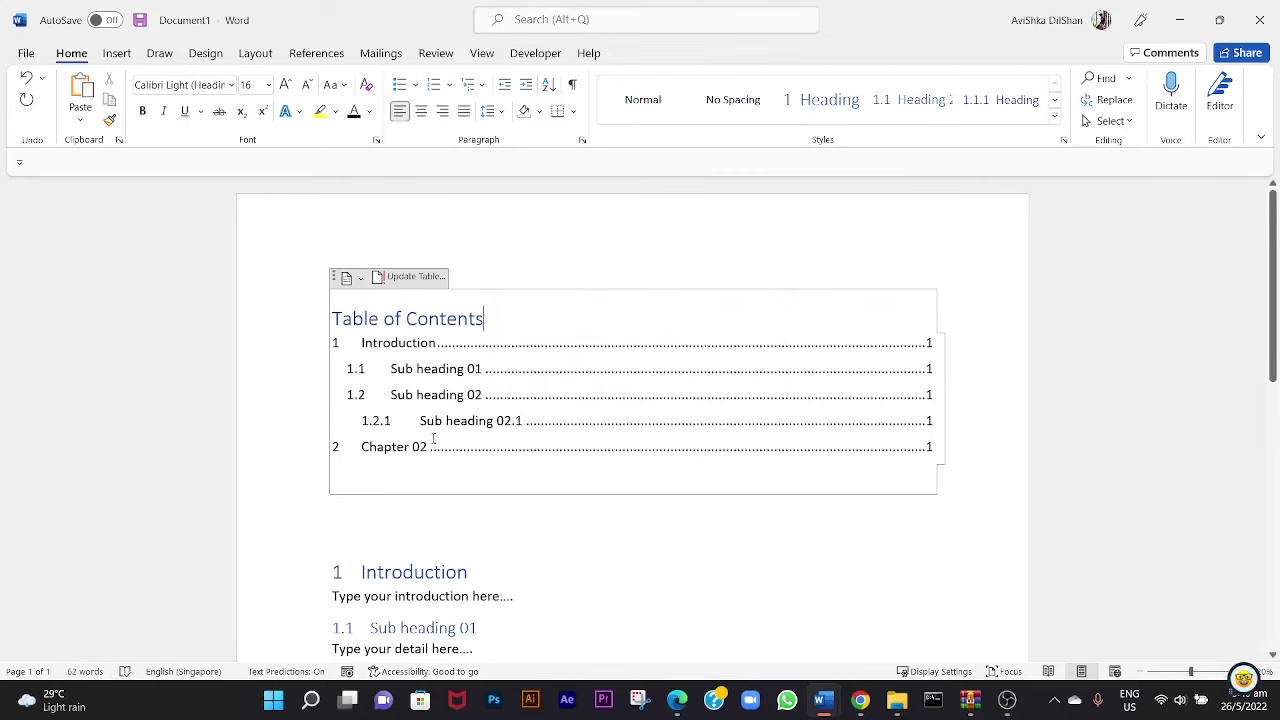
{"action": "left_click", "coordinate": [488, 318]}
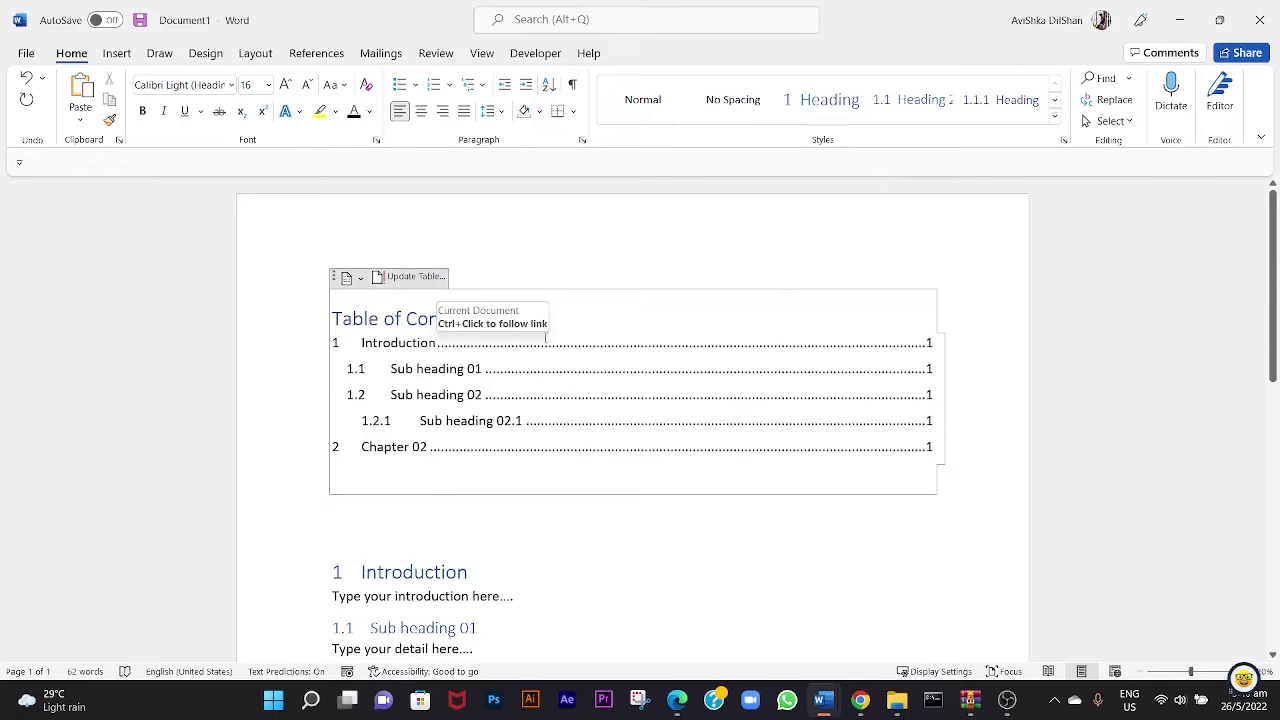